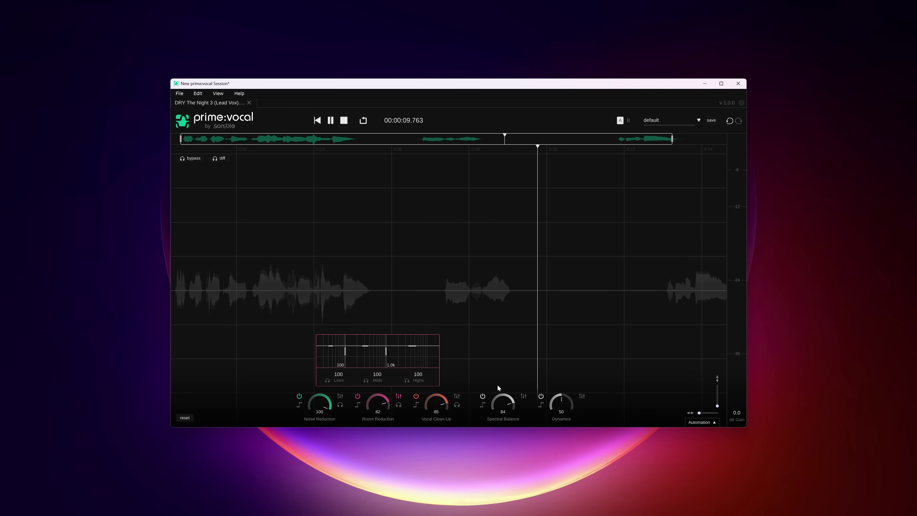
# Set De-Essing to None, De-Plosive to Soft, and Spectral Balance to Bright with Speech Low.
pyautogui.click(457, 397)
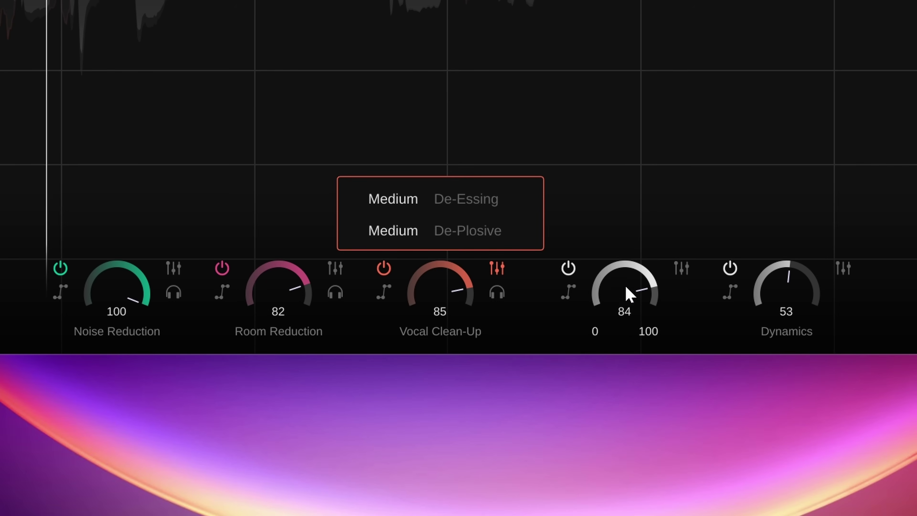
pyautogui.scroll(-1, 635, 275)
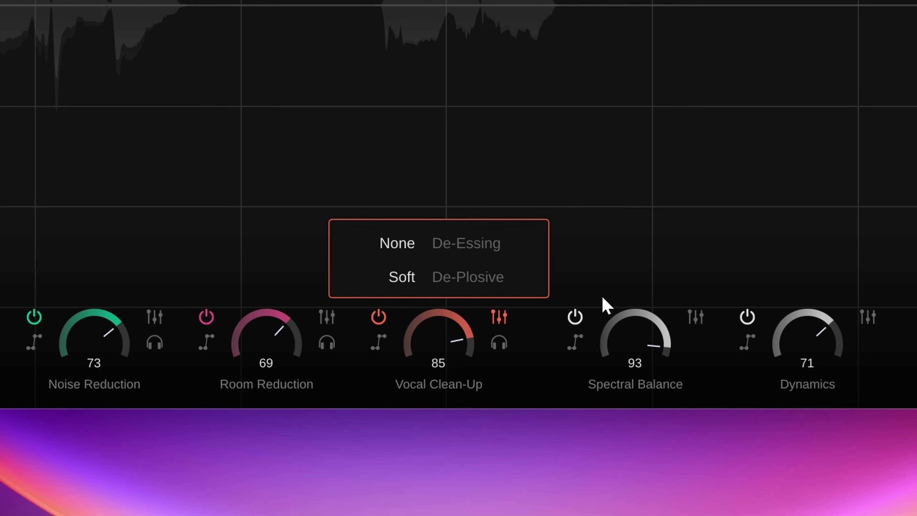
pyautogui.click(702, 320)
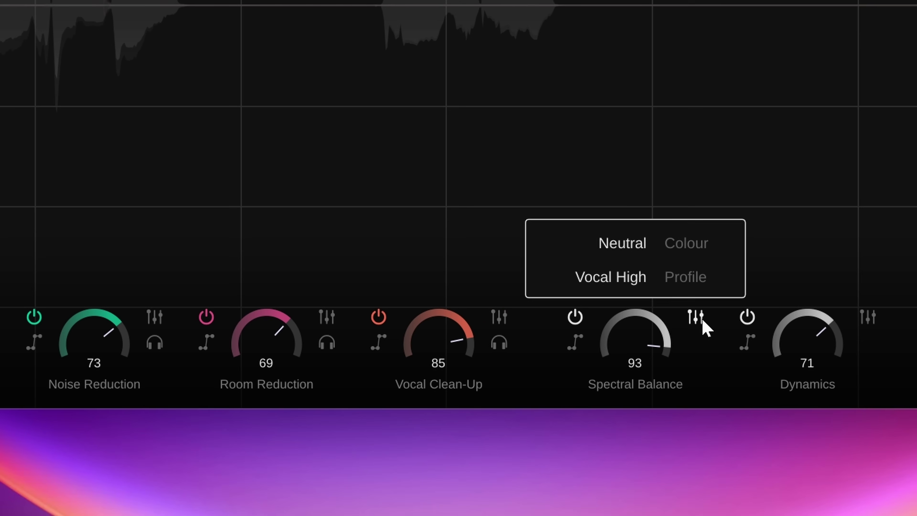
pyautogui.click(700, 287)
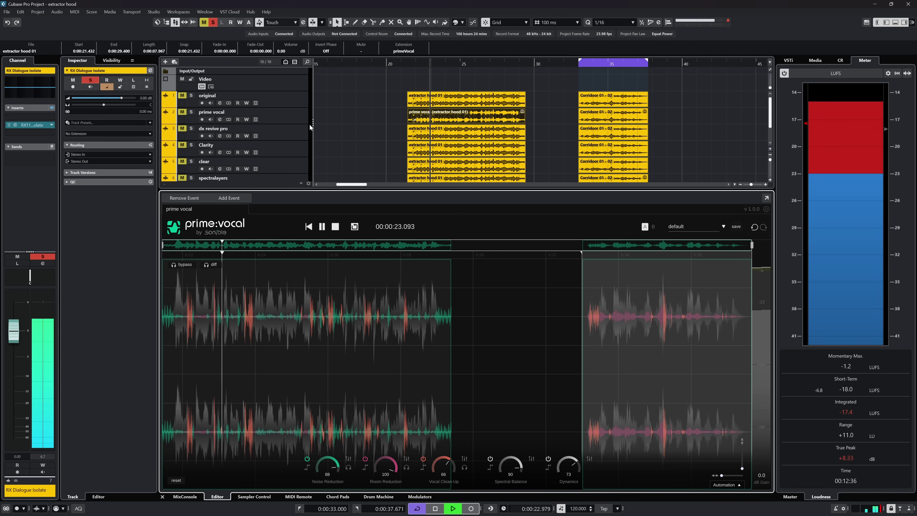
# Select the Corridor clip on the Clarity track.
pyautogui.click(289, 118)
pyautogui.click(293, 137)
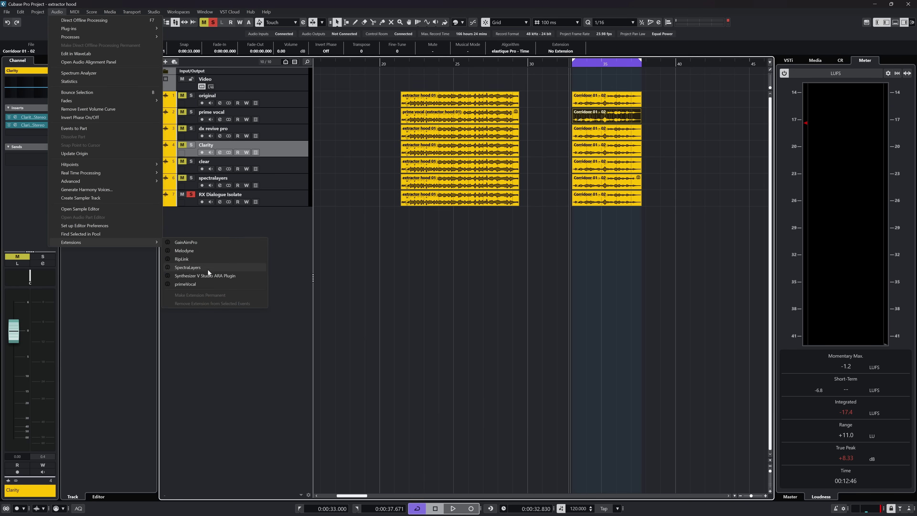
# Choose primeVocal from the Audio > Extensions submenu for the selected corridor event.
pyautogui.click(204, 284)
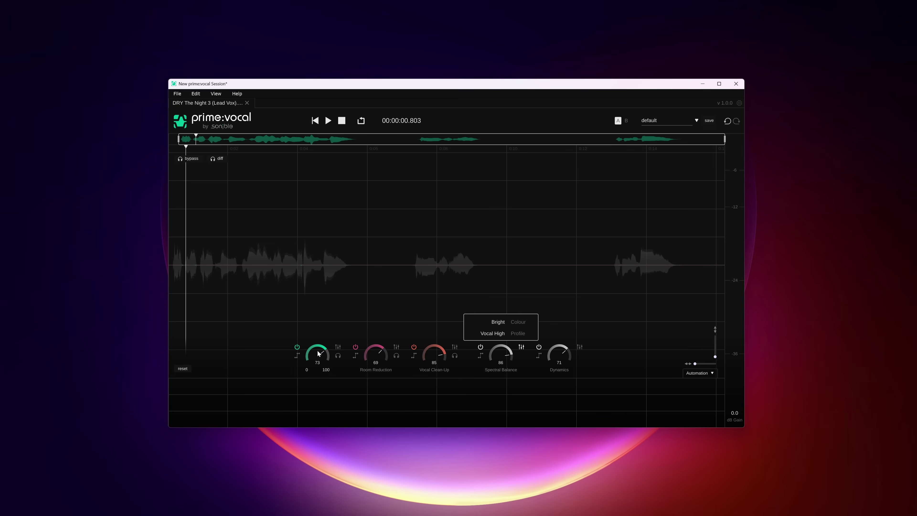
# Show the Noise Reduction automation lane and reshape its curve while the vocal plays.
pyautogui.click(340, 348)
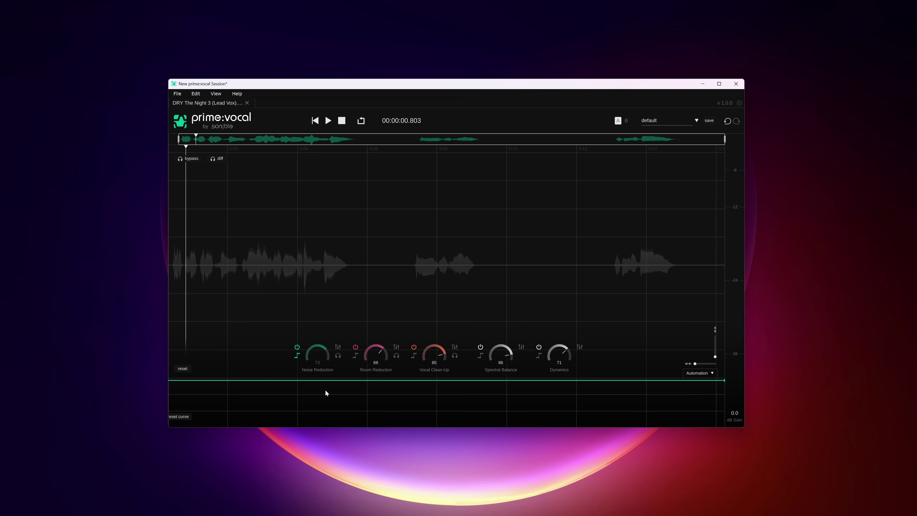
pyautogui.press('space')
pyautogui.moveTo(347, 381); pyautogui.dragTo(462, 383)
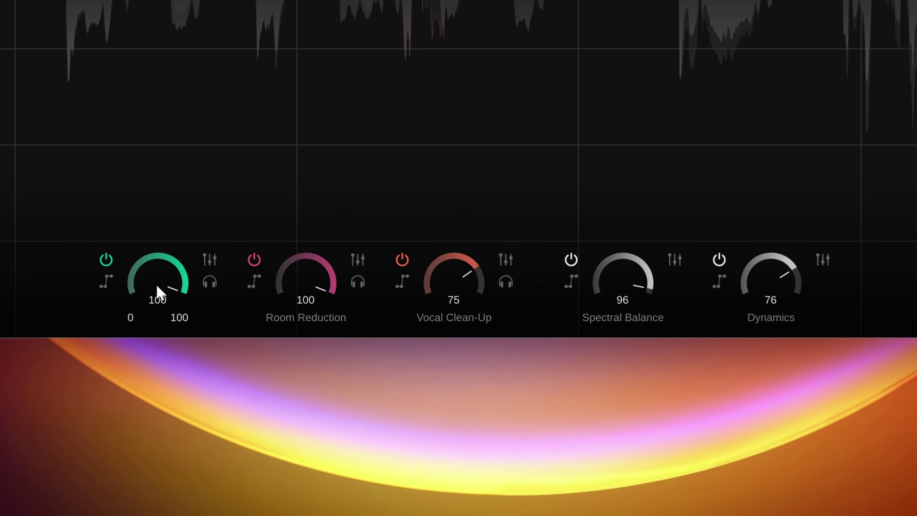
# Set Noise Reduction to about 97 and Dynamics to 91, then load DRY The Night 3.wav.
pyautogui.moveTo(319, 426); pyautogui.dragTo(318, 428)
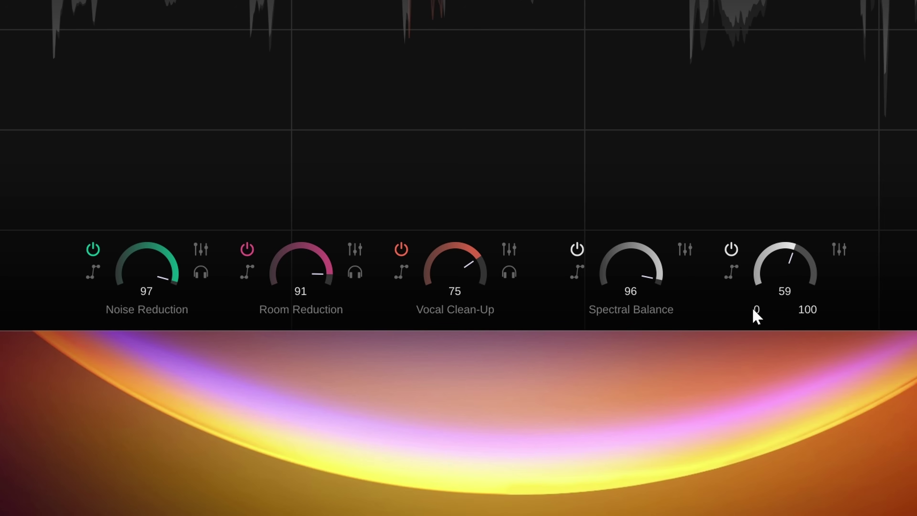
pyautogui.moveTo(756, 316); pyautogui.dragTo(646, 259)
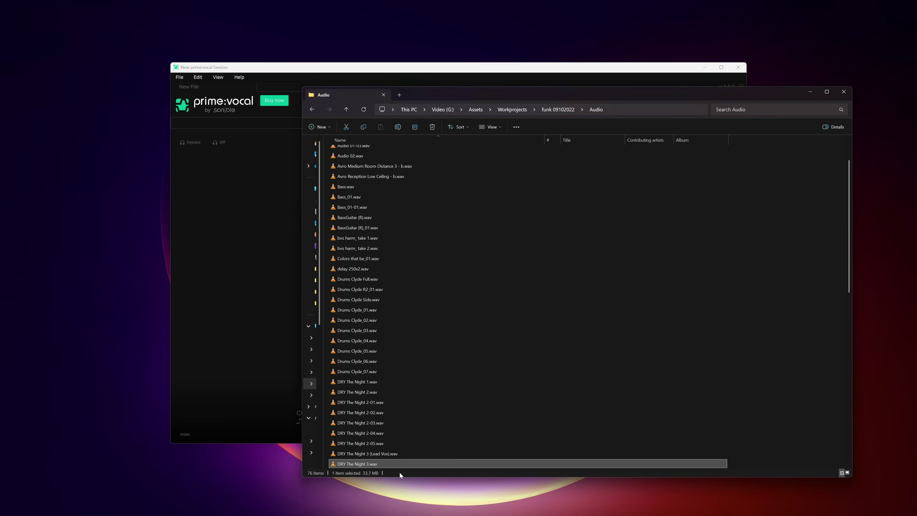
pyautogui.moveTo(356, 464); pyautogui.dragTo(261, 335)
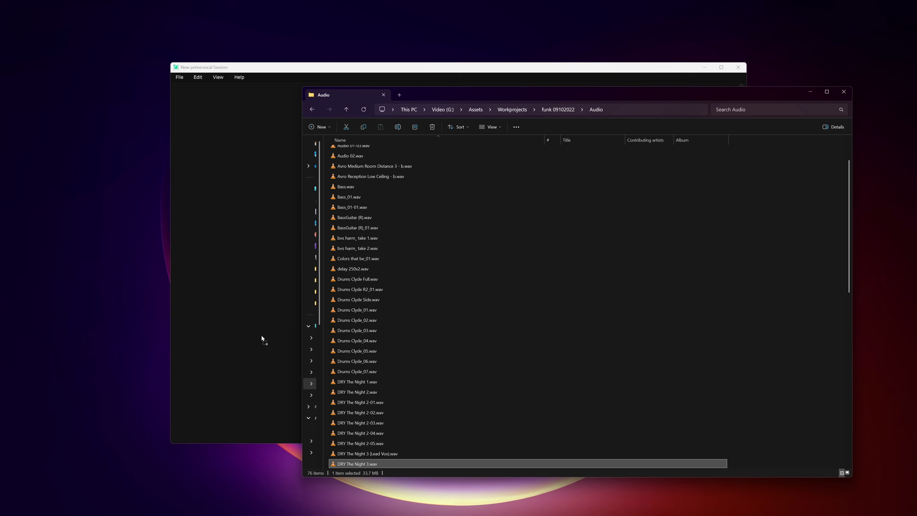
pyautogui.click(364, 72)
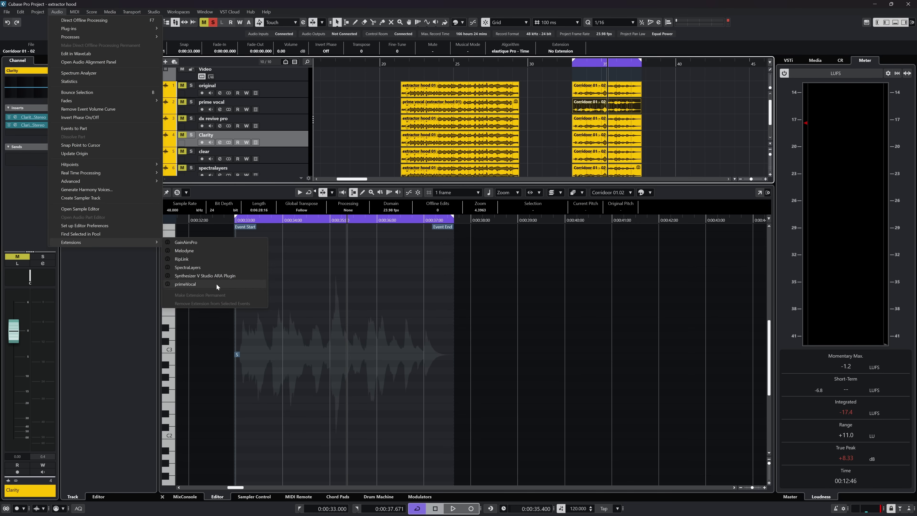
# Choose primeVocal from Audio > Extensions for the selected Corridor 01-02 event.
pyautogui.click(216, 283)
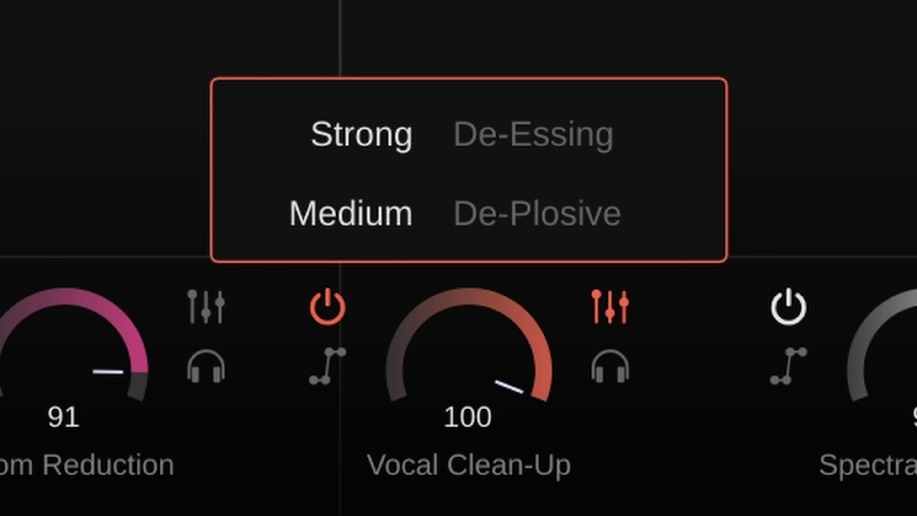
# Lower Vocal Clean-Up to 72 and audition De-Essing Off, Soft and Medium, settling on Strong.
pyautogui.moveTo(487, 399); pyautogui.dragTo(487, 428)
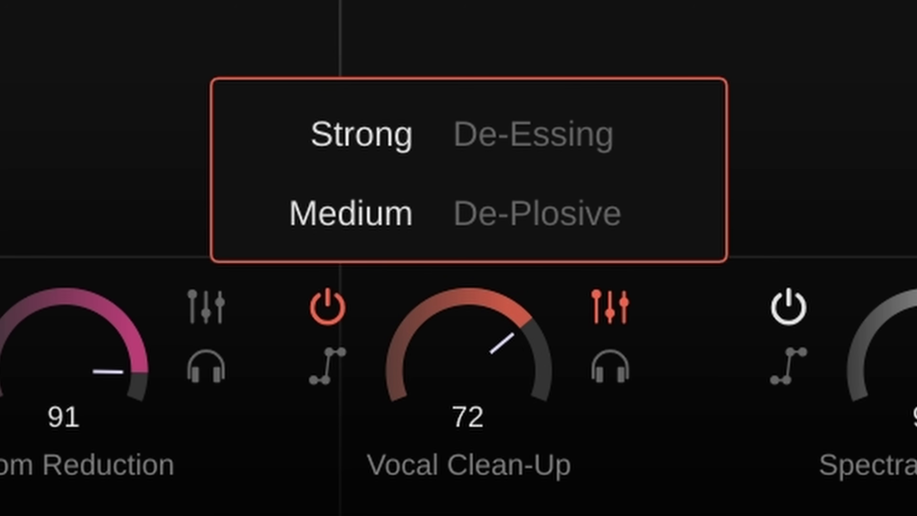
pyautogui.click(529, 146)
pyautogui.click(529, 145)
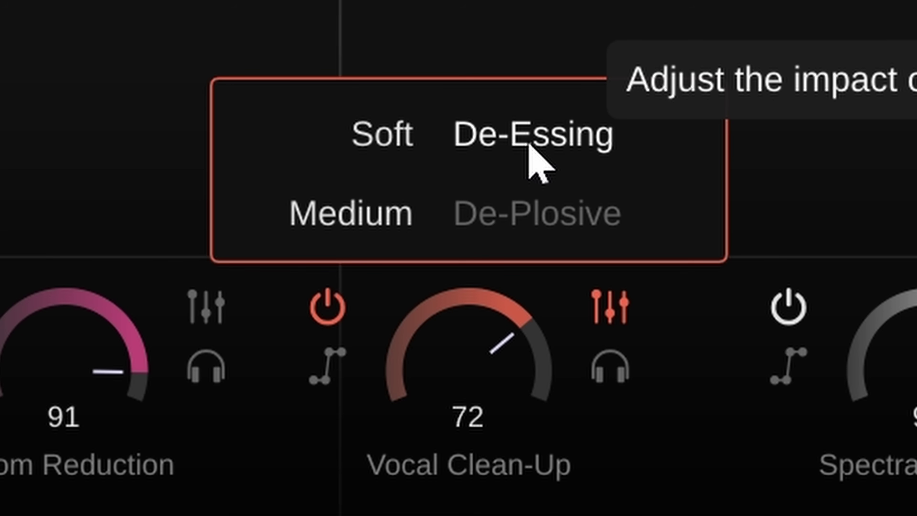
pyautogui.click(529, 145)
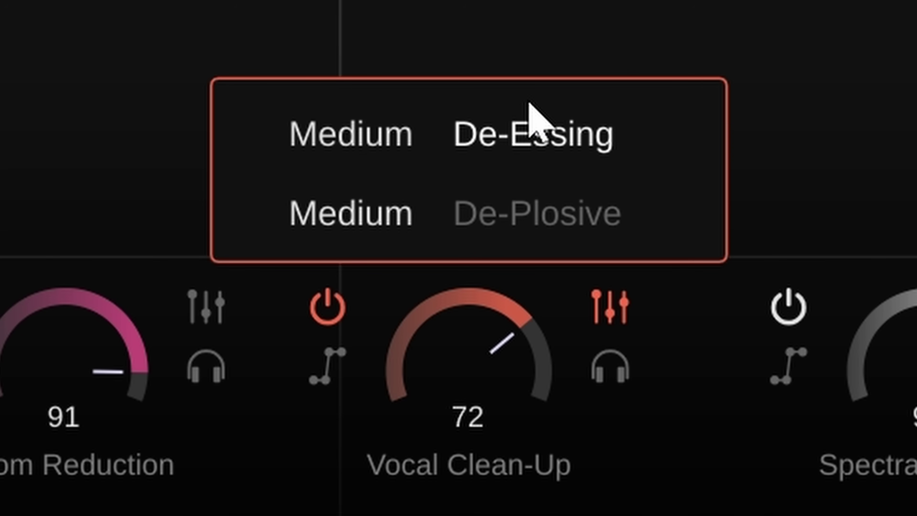
pyautogui.press('space')
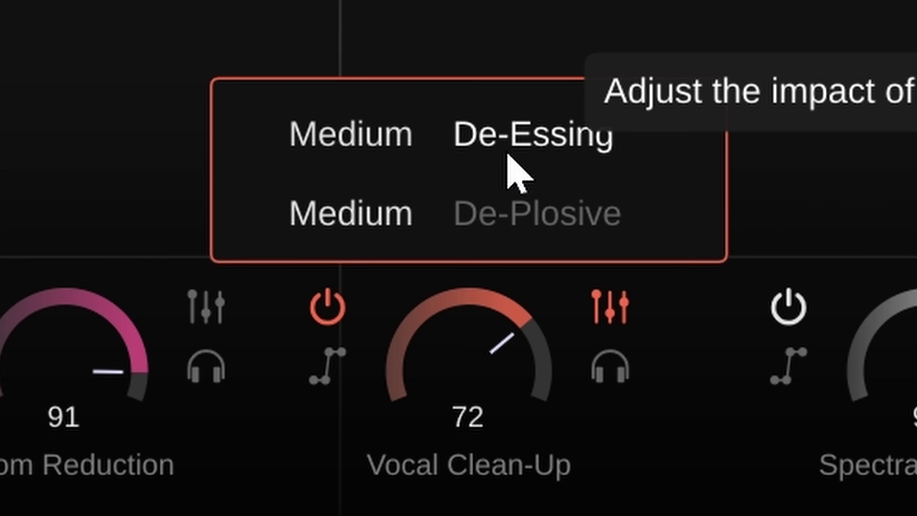
pyautogui.click(507, 155)
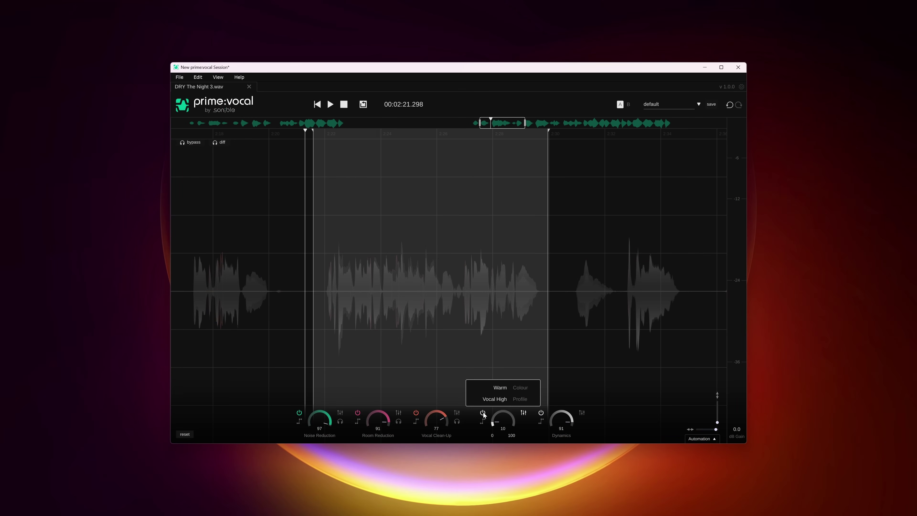
# Sweep the Spectral Balance amount through its full range, from 0 back up again.
pyautogui.moveTo(486, 415); pyautogui.dragTo(523, 126)
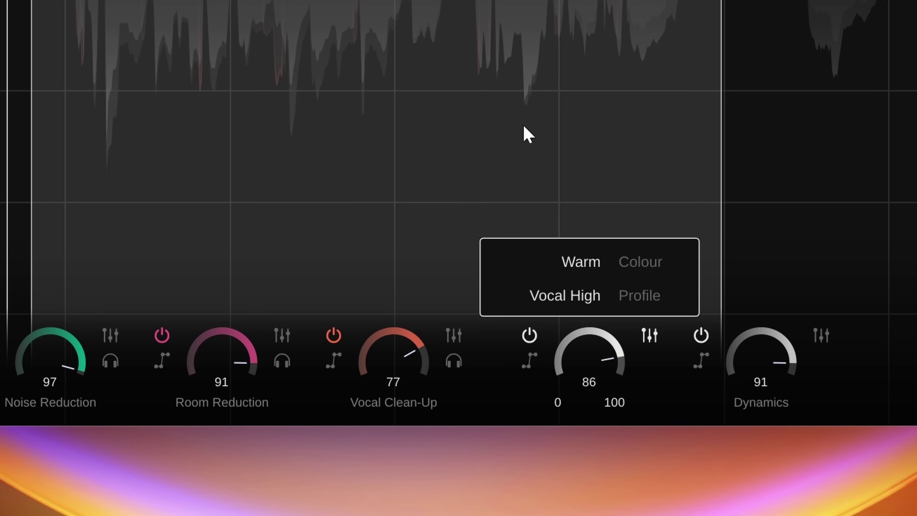
pyautogui.moveTo(540, 53); pyautogui.dragTo(479, 333)
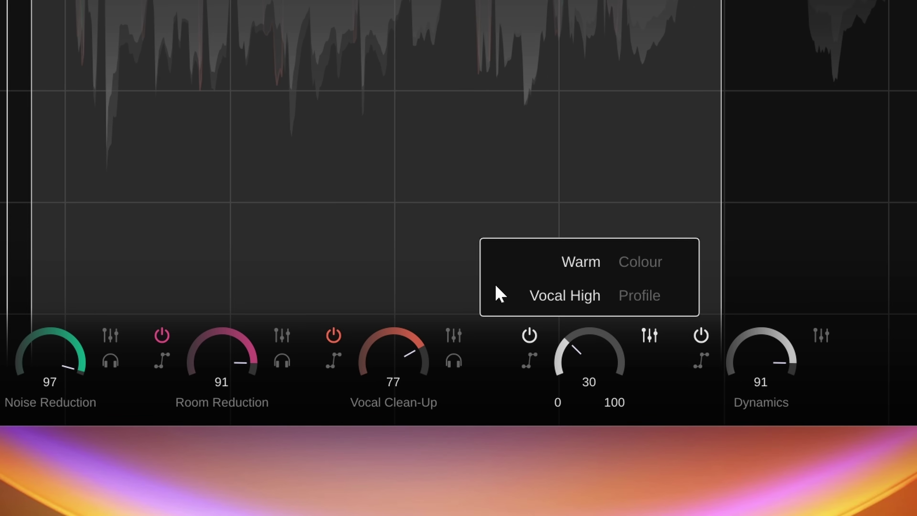
pyautogui.moveTo(499, 295); pyautogui.dragTo(483, 306)
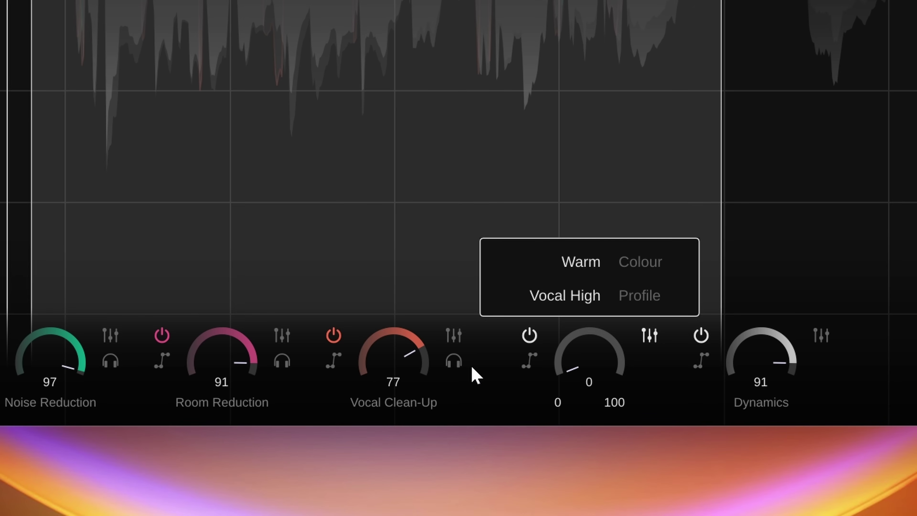
pyautogui.moveTo(471, 366); pyautogui.dragTo(468, 369)
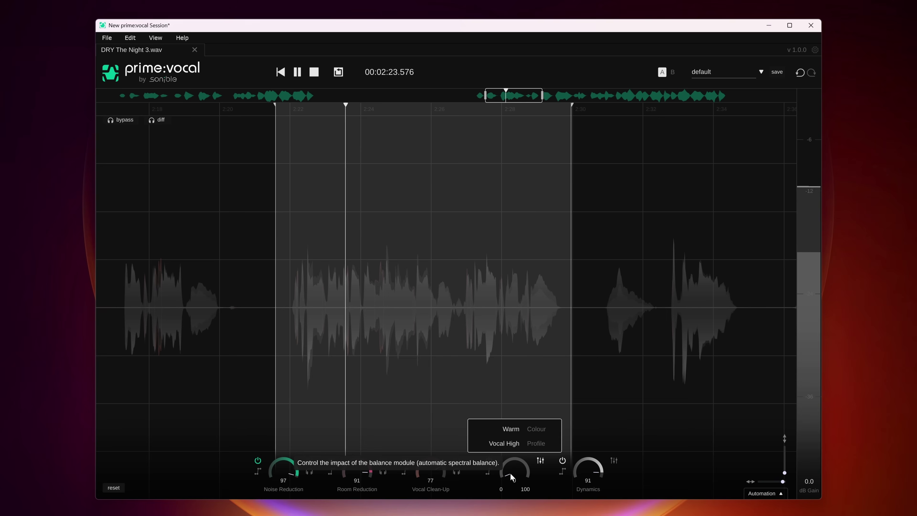
pyautogui.moveTo(510, 474); pyautogui.dragTo(532, 373)
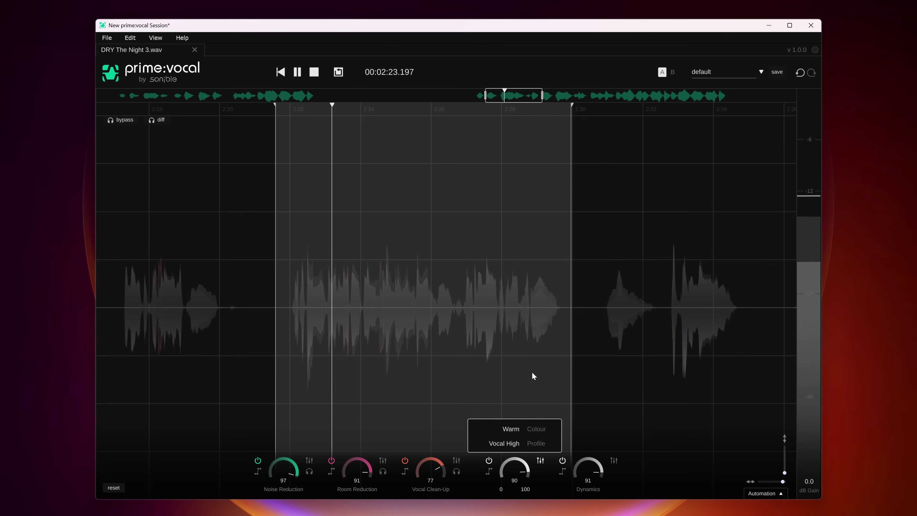
# Compare the Neutral, Bright and Warm spectral colours, settling on Neutral.
pyautogui.click(535, 429)
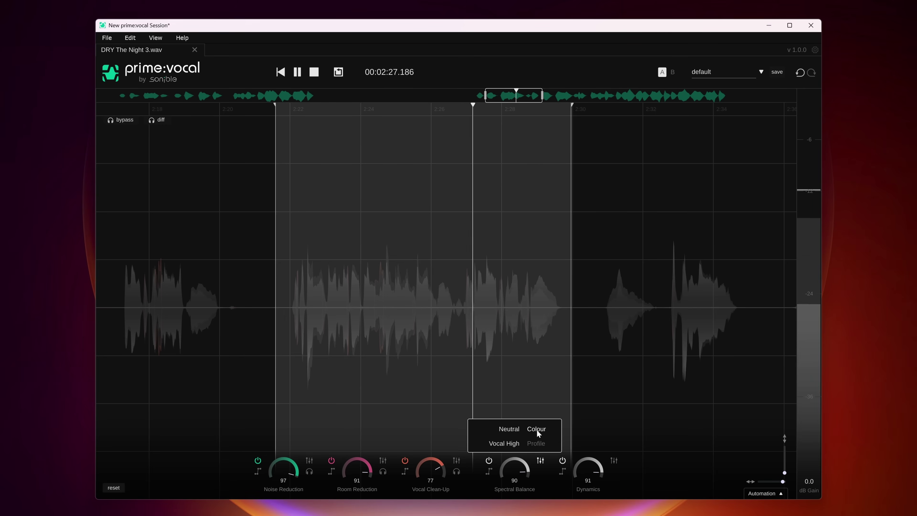
pyautogui.click(536, 429)
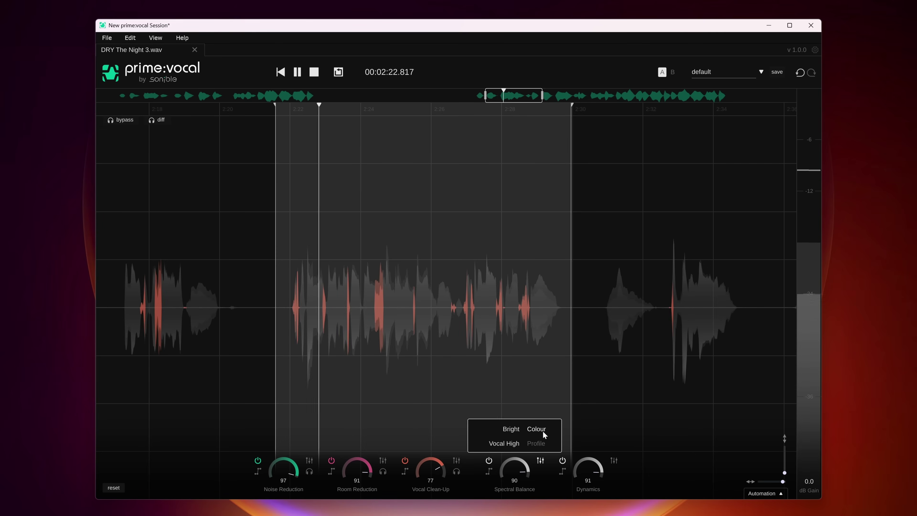
pyautogui.click(543, 431)
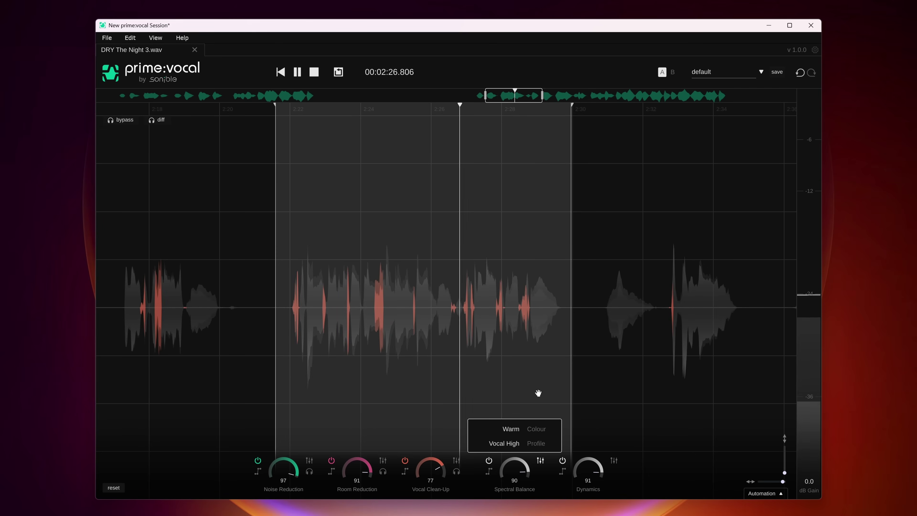
pyautogui.click(542, 429)
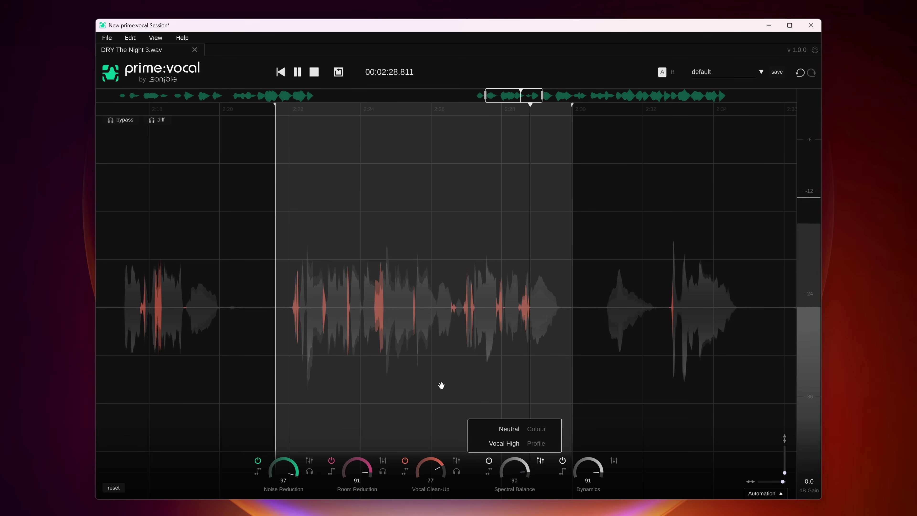
# Replay the phrase around 2:24 while setting the Spectral Balance amount to 83.
pyautogui.click(350, 371)
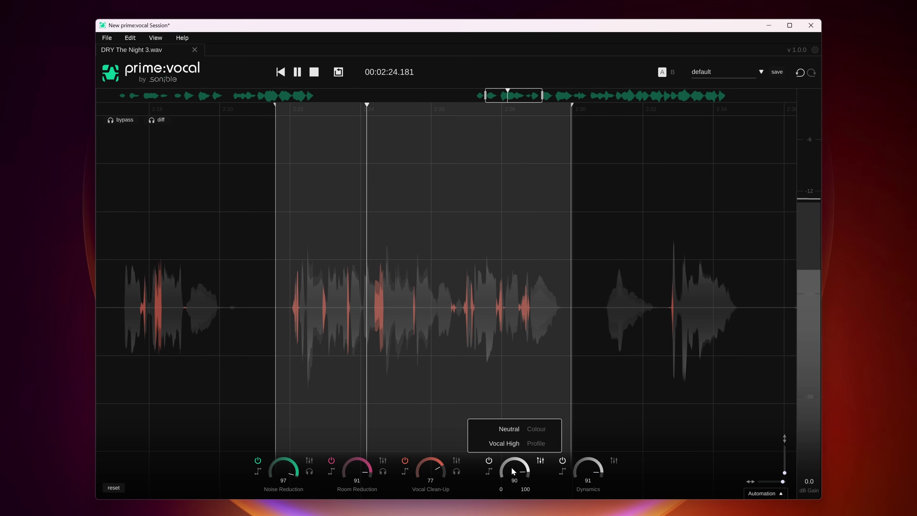
pyautogui.moveTo(518, 470); pyautogui.dragTo(523, 482)
pyautogui.click(360, 372)
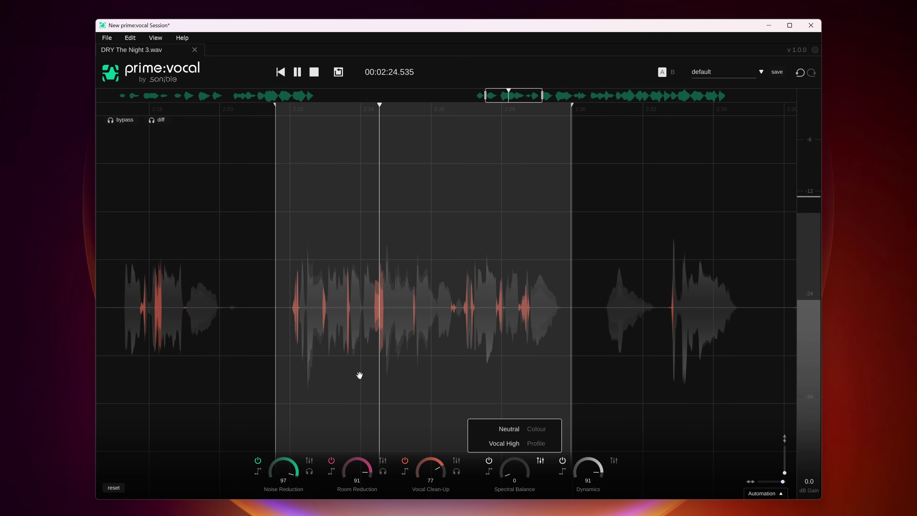
pyautogui.click(342, 387)
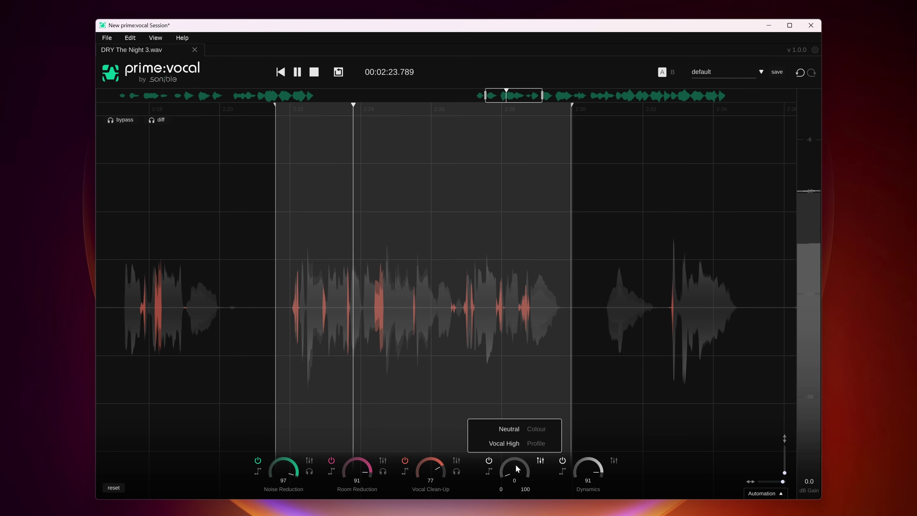
pyautogui.moveTo(517, 469); pyautogui.dragTo(532, 373)
pyautogui.click(338, 390)
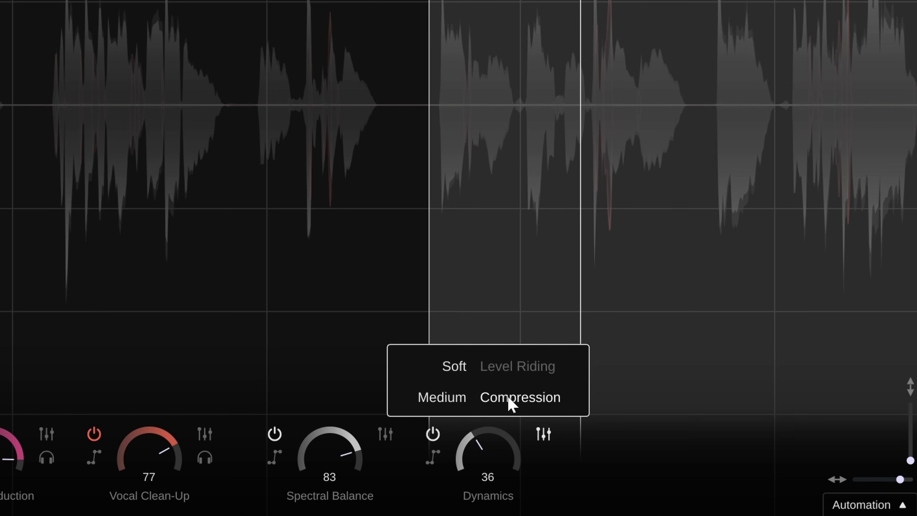
# Set level riding to Strong, compression to Medium and the Dynamics amount to 71.
pyautogui.click(512, 404)
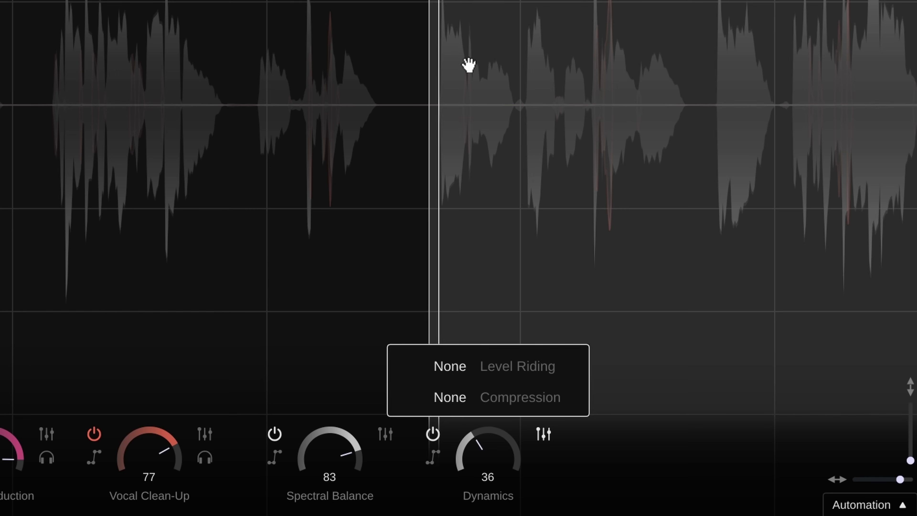
pyautogui.click(534, 366)
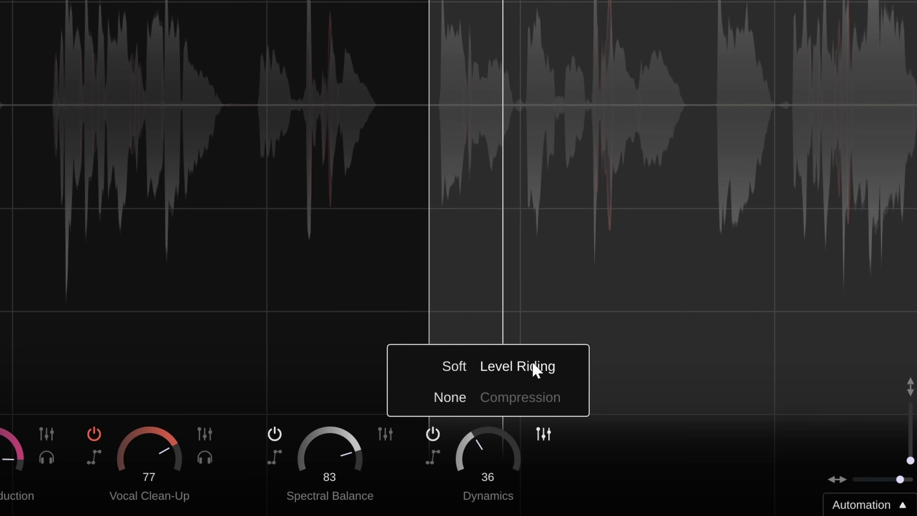
pyautogui.click(535, 368)
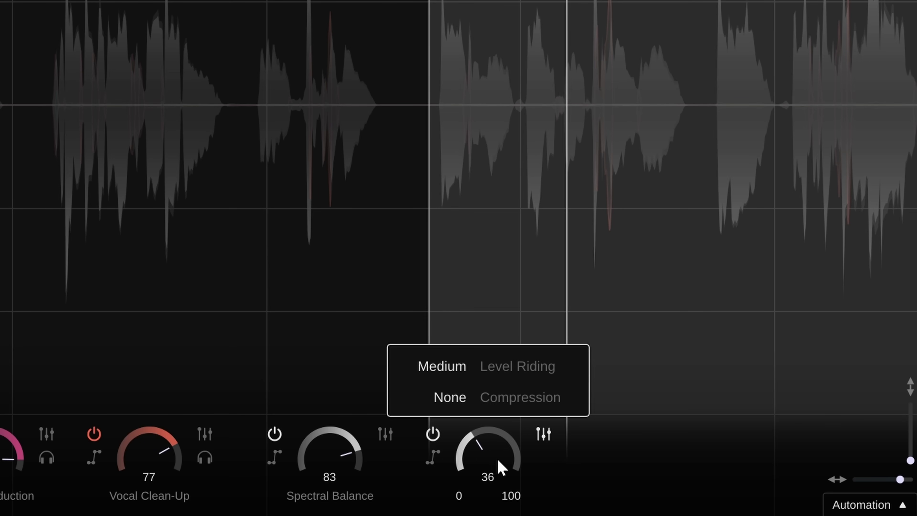
pyautogui.moveTo(495, 467); pyautogui.dragTo(520, 374)
pyautogui.click(520, 375)
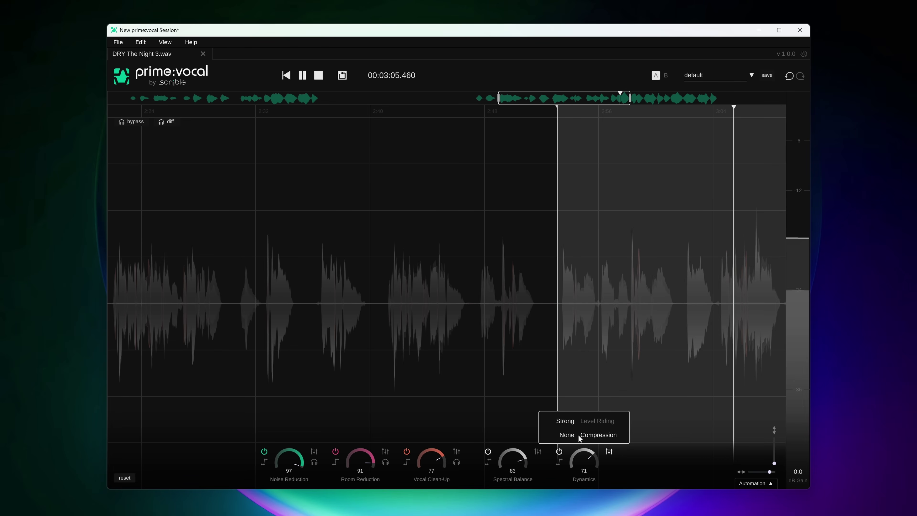
pyautogui.click(595, 435)
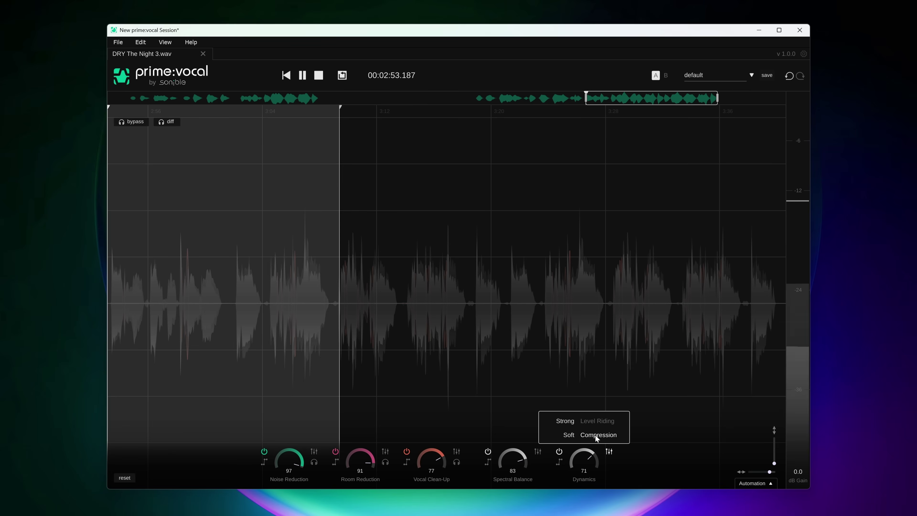
pyautogui.click(595, 435)
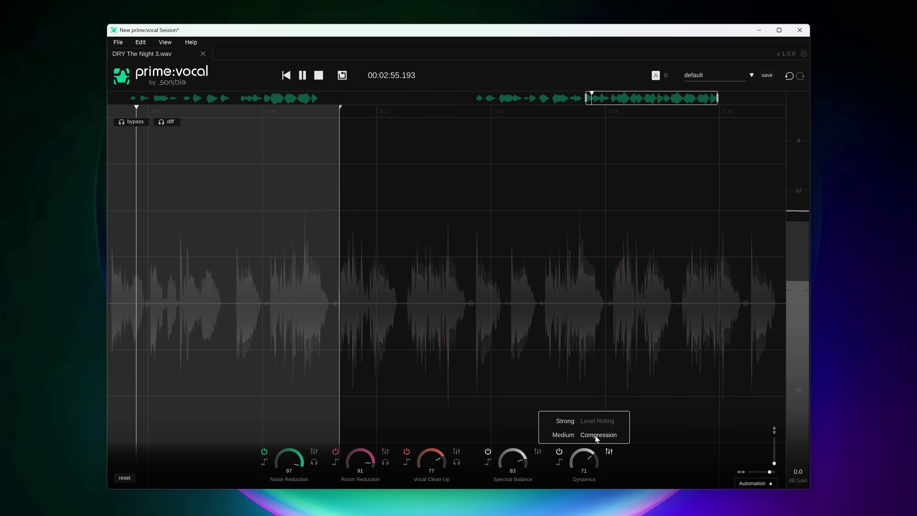
# A/B the vocal by toggling Dynamics processing off and on, leaving it enabled.
pyautogui.click(560, 451)
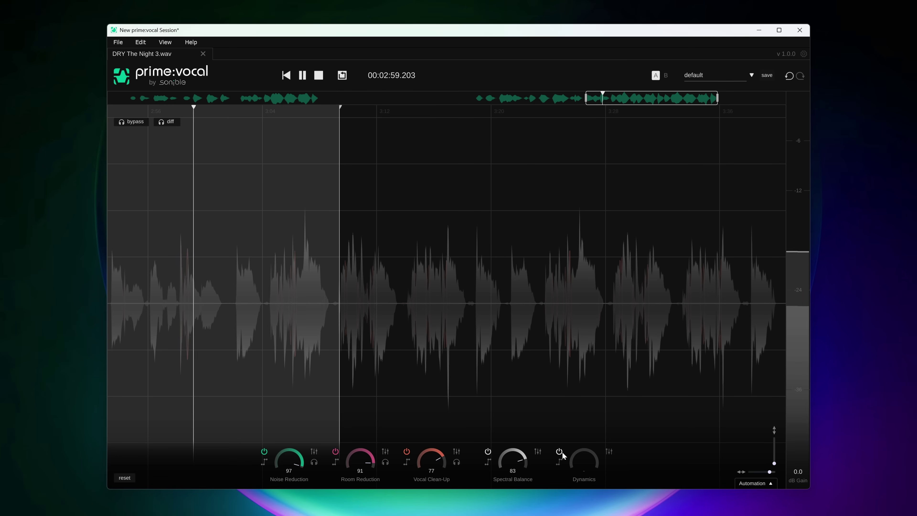
pyautogui.click(560, 452)
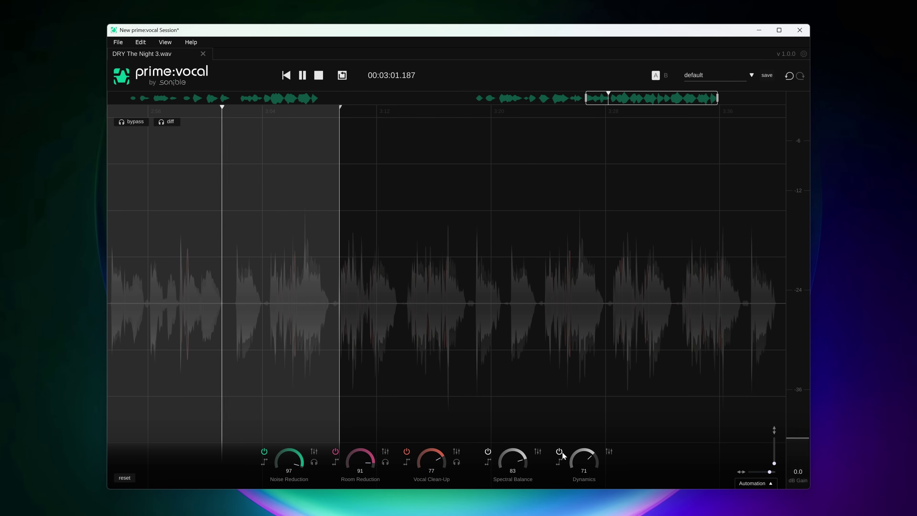
pyautogui.click(562, 452)
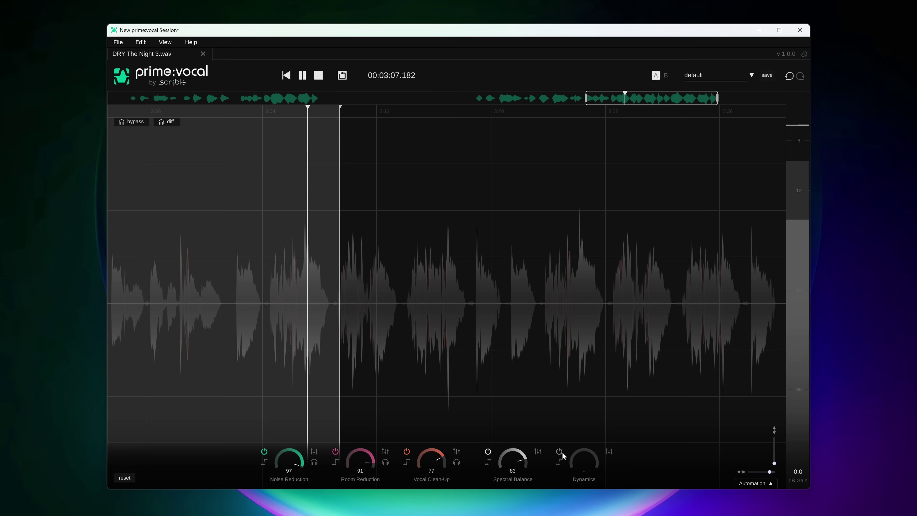
pyautogui.click(562, 452)
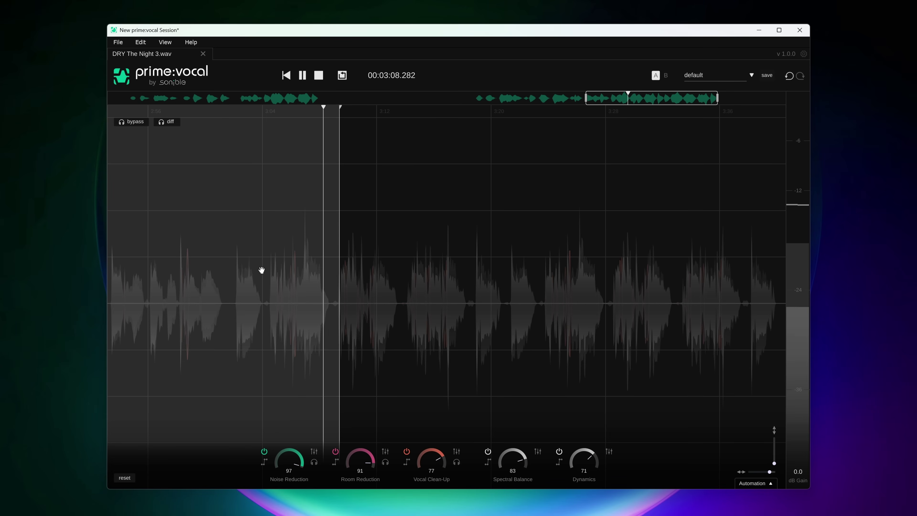
pyautogui.click(560, 451)
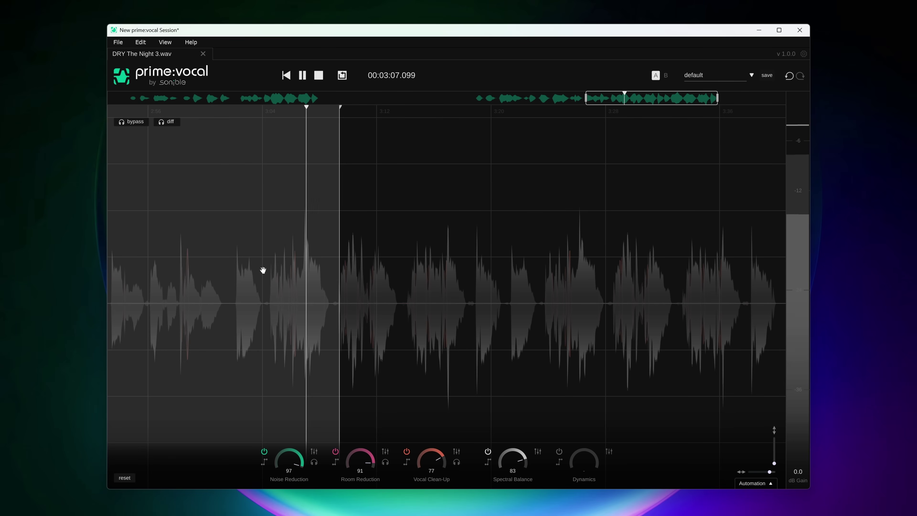
pyautogui.hotkey('ctrl', 'z')
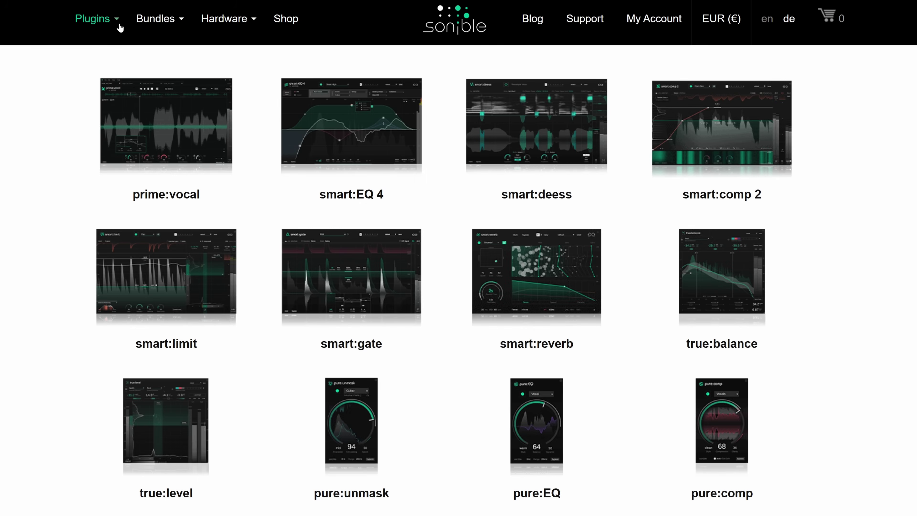
# Scroll down the Sonible Plugins page to browse the plugin grid.
pyautogui.scroll(-2, 388, 247)
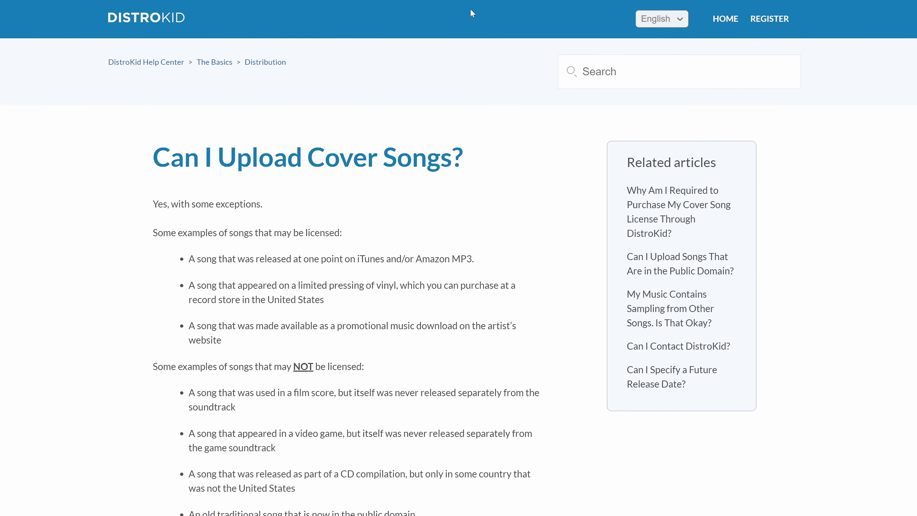
# Go back to the DistroKid home page and scroll the Upload music form to the TRACK 1 fields.
pyautogui.click(188, 6)
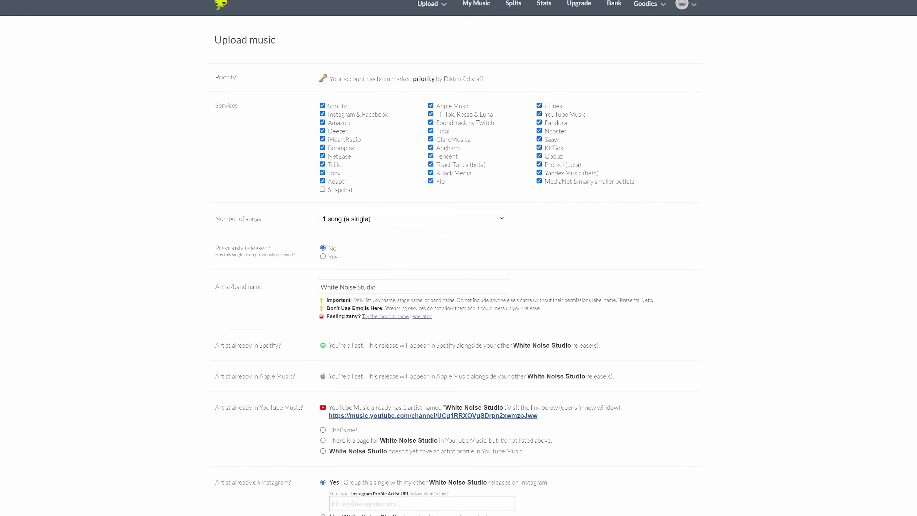
pyautogui.scroll(-10, 459, 264)
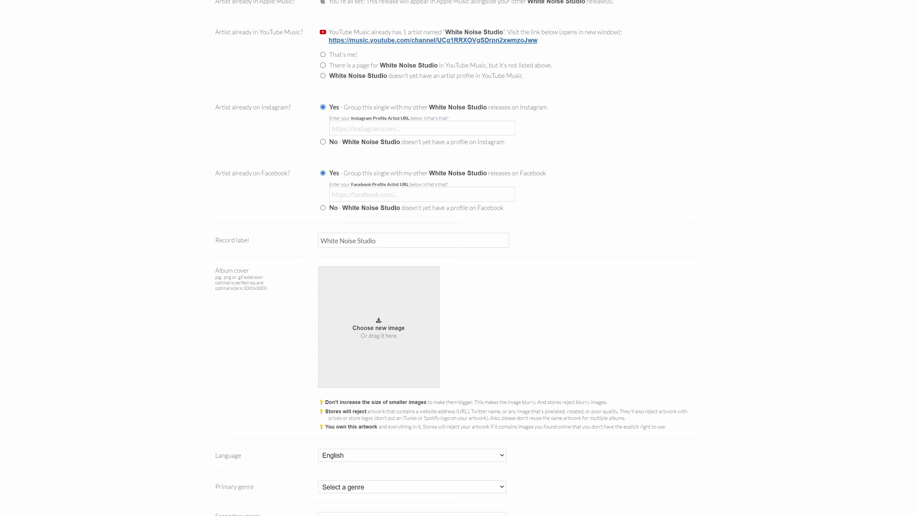
pyautogui.scroll(-5, 458, 258)
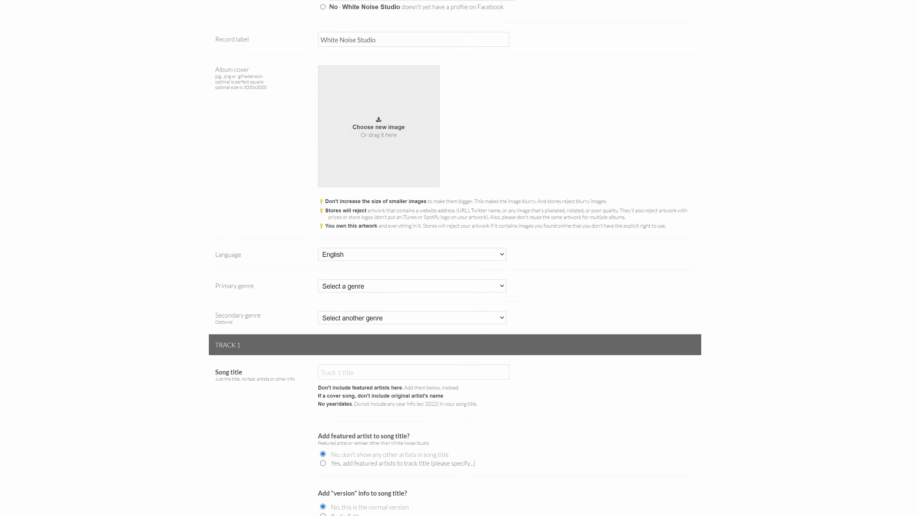
pyautogui.scroll(-1, 455, 258)
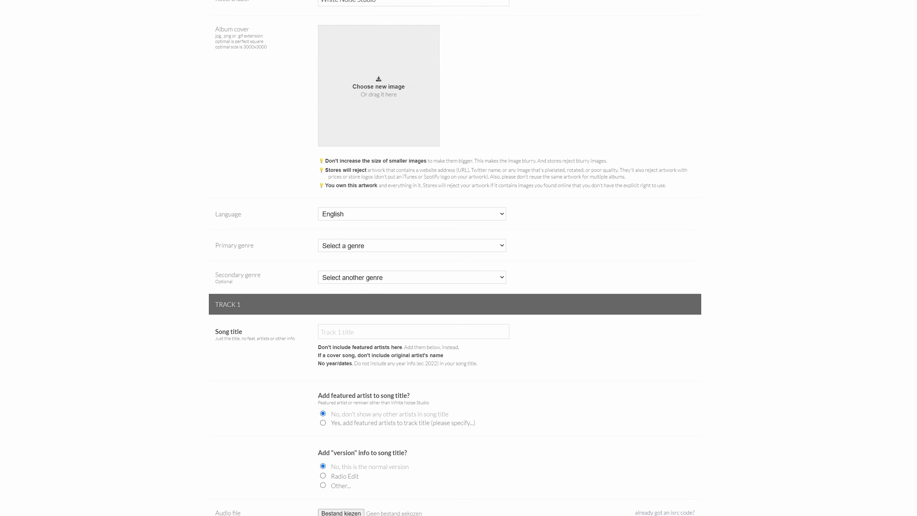
pyautogui.scroll(-3, 455, 257)
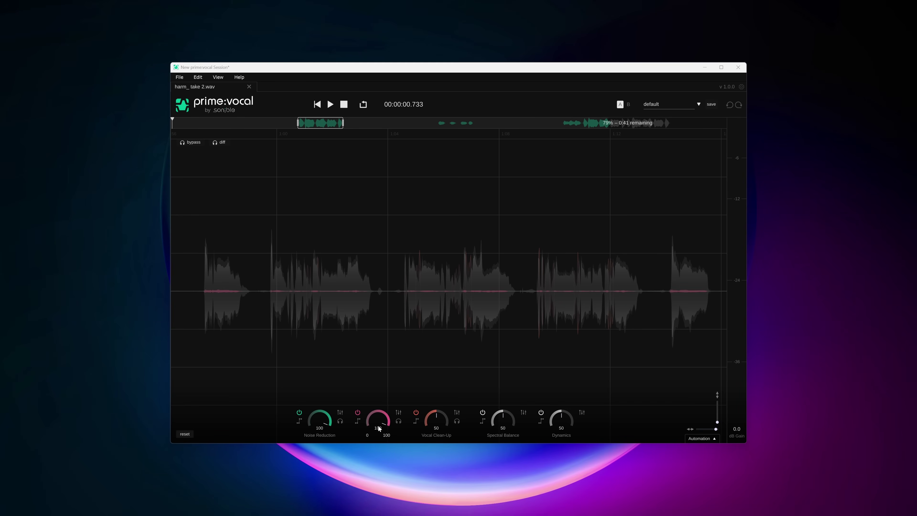
# Try several Noise Reduction levels on the second harm take, settling at 42, with Room Reduction at 56.
pyautogui.moveTo(379, 428); pyautogui.dragTo(362, 438)
pyautogui.moveTo(316, 415); pyautogui.dragTo(321, 325)
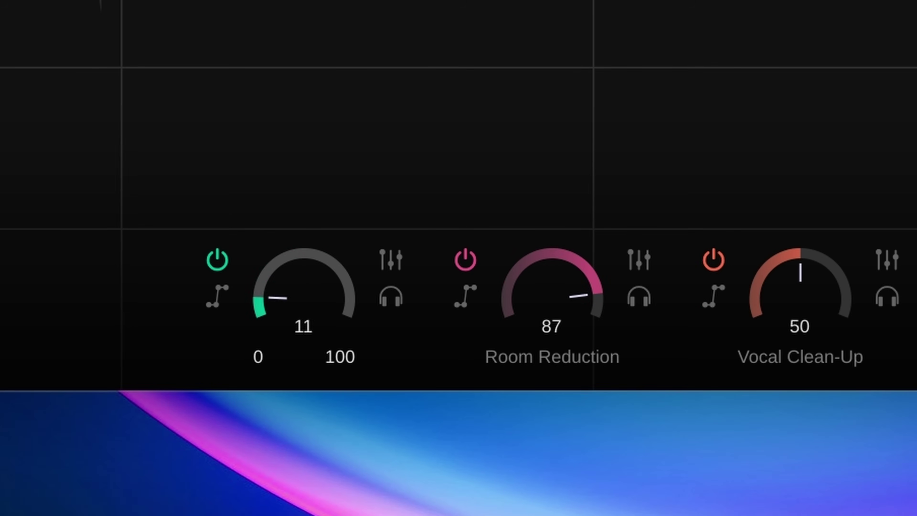
pyautogui.moveTo(550, 311); pyautogui.dragTo(545, 411)
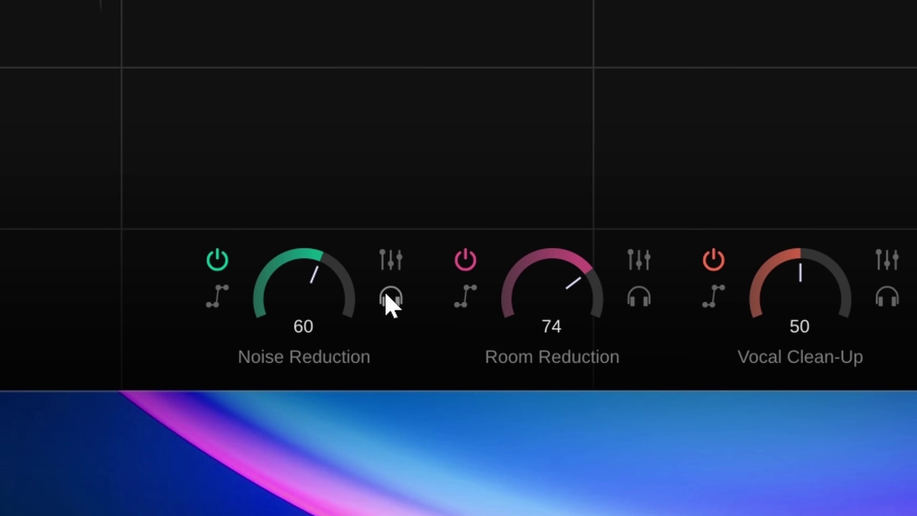
pyautogui.moveTo(352, 305); pyautogui.dragTo(335, 498)
pyautogui.moveTo(345, 444); pyautogui.dragTo(363, 273)
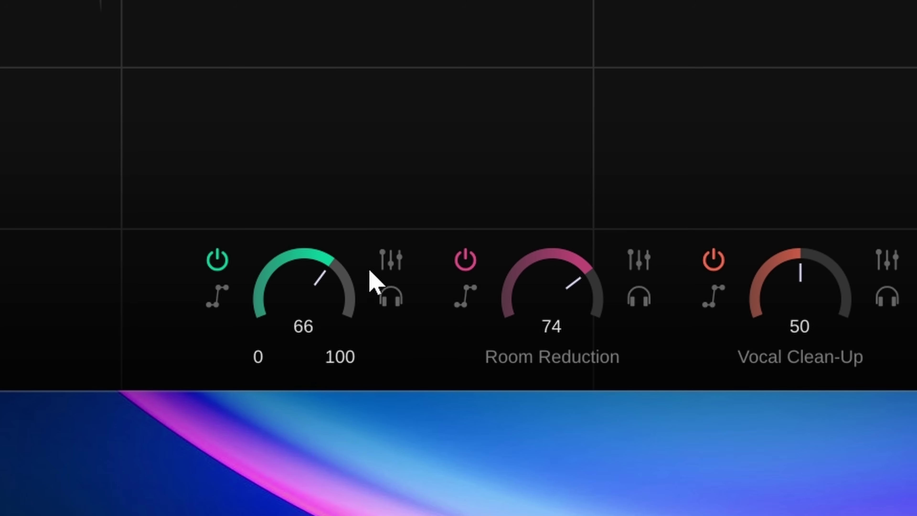
pyautogui.moveTo(361, 324); pyautogui.dragTo(404, 380)
pyautogui.moveTo(520, 307); pyautogui.dragTo(514, 252)
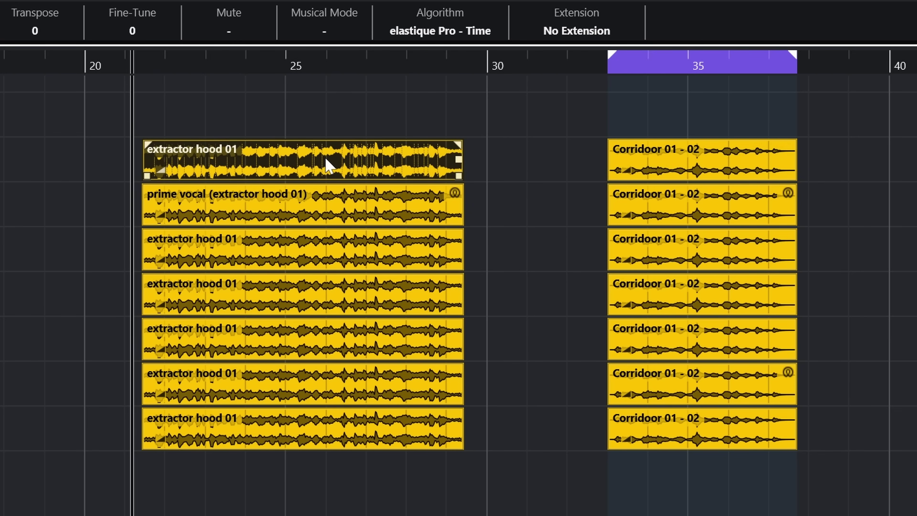
# Select the original Corridoor 01 - 02 clip so the locators follow it, then move playback later.
pyautogui.click(655, 158)
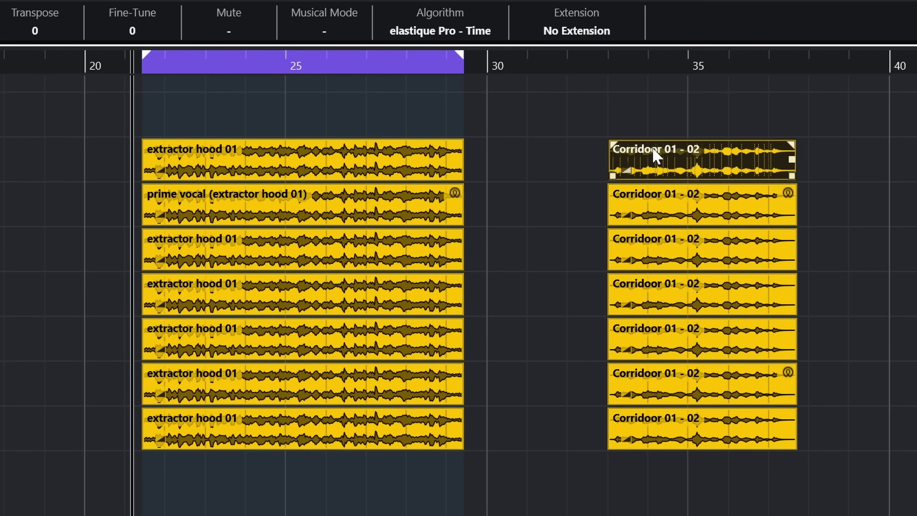
pyautogui.click(419, 161)
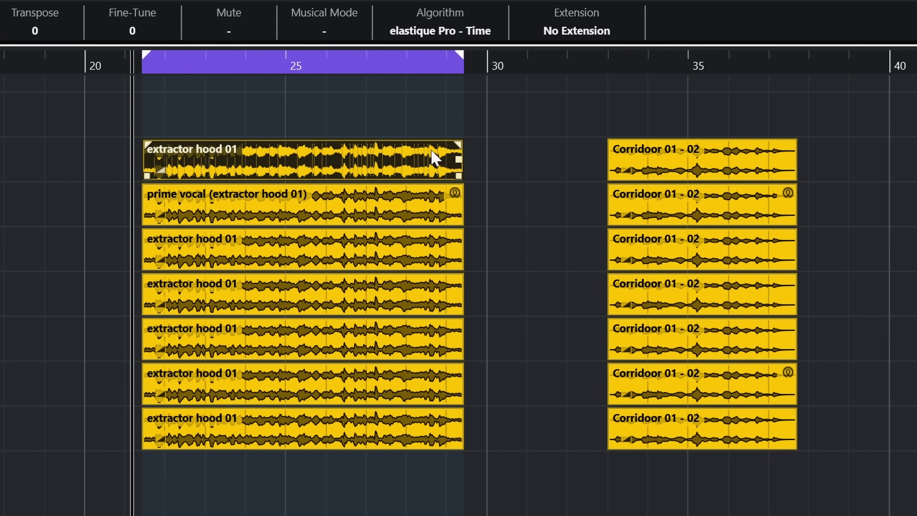
pyautogui.click(653, 163)
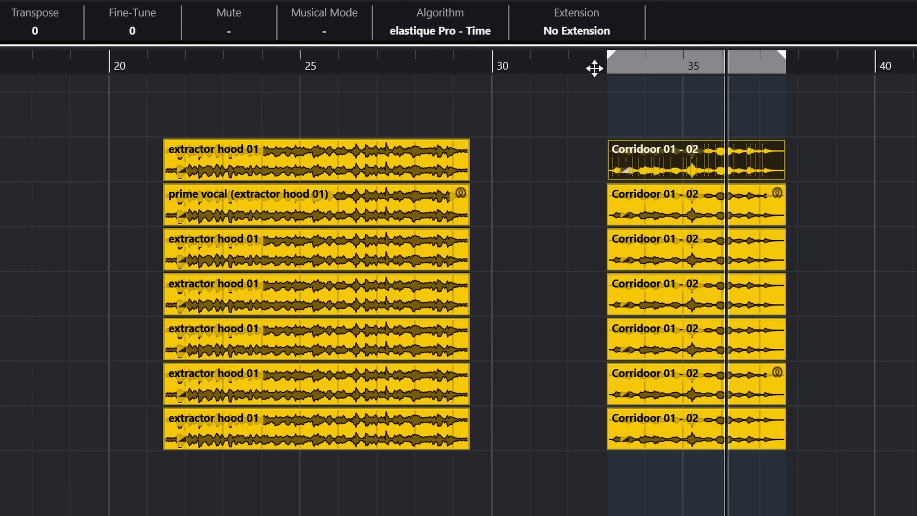
pyautogui.click(149, 67)
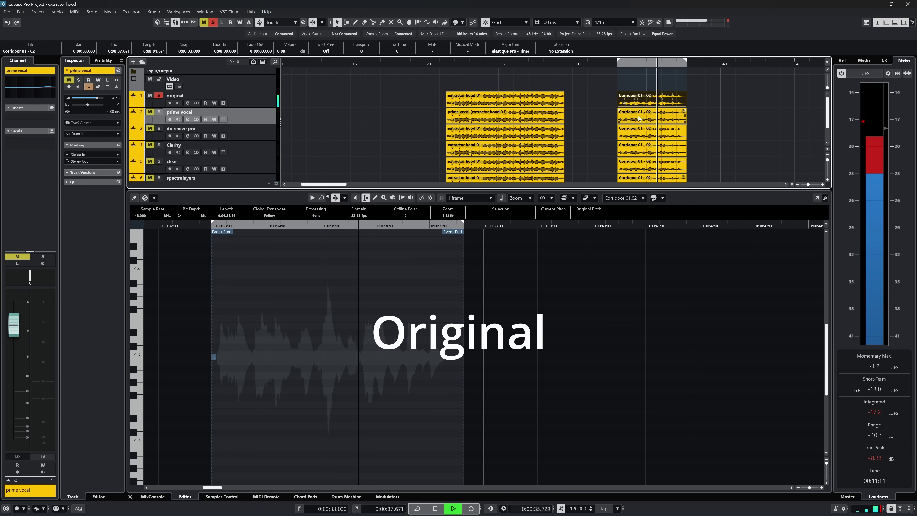
# Step through prime vocal, dx revive pro, Clarity, clear and spectralayers down to RX Dialogue Isolate.
pyautogui.press('Down')
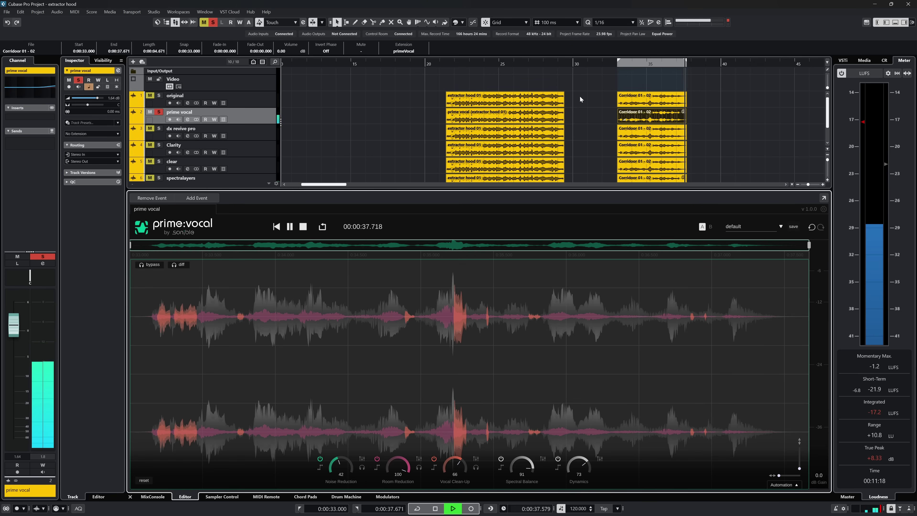
pyautogui.press('Down')
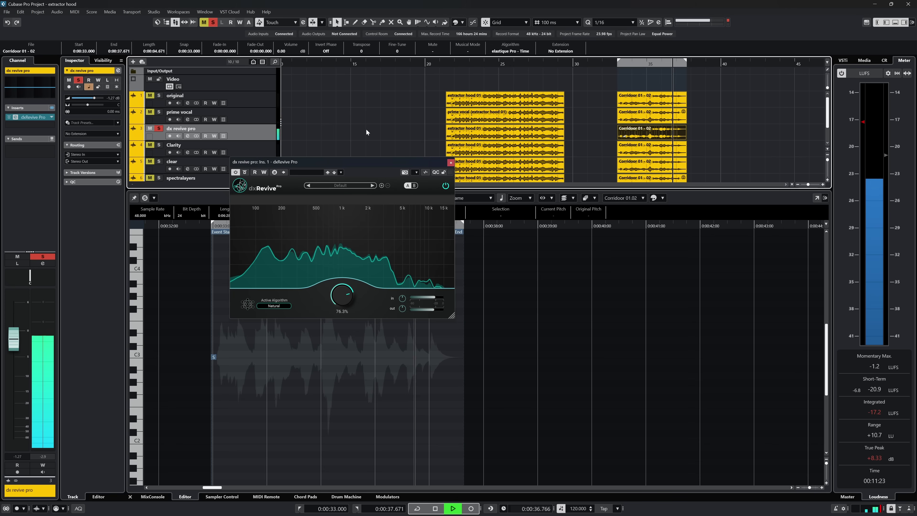
pyautogui.press('Down')
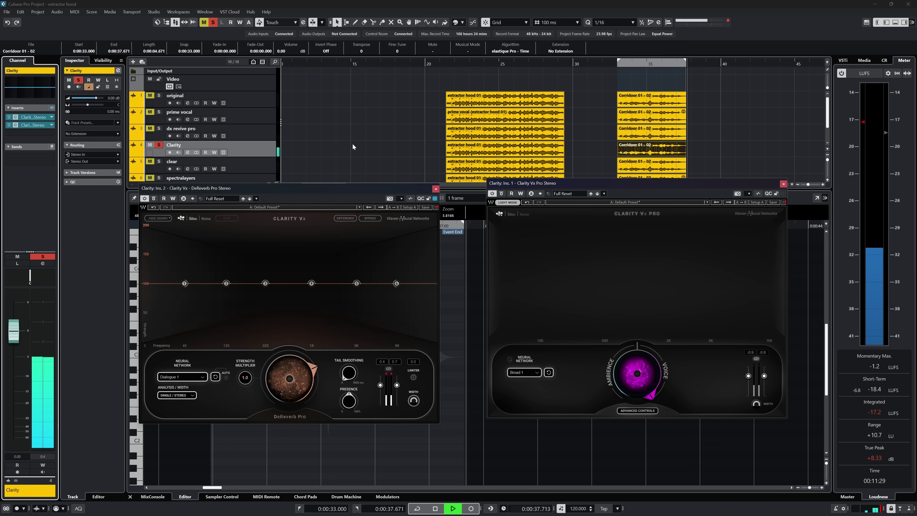
pyautogui.press('Down')
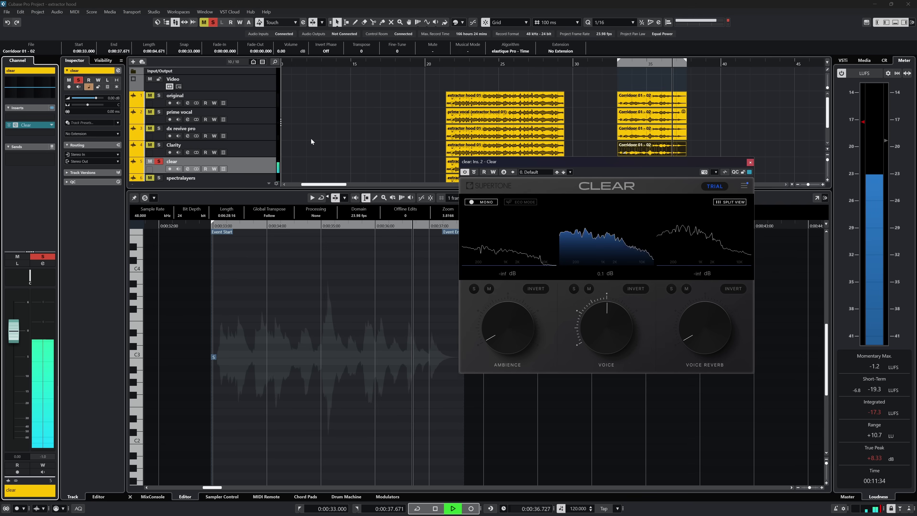
pyautogui.press('Down')
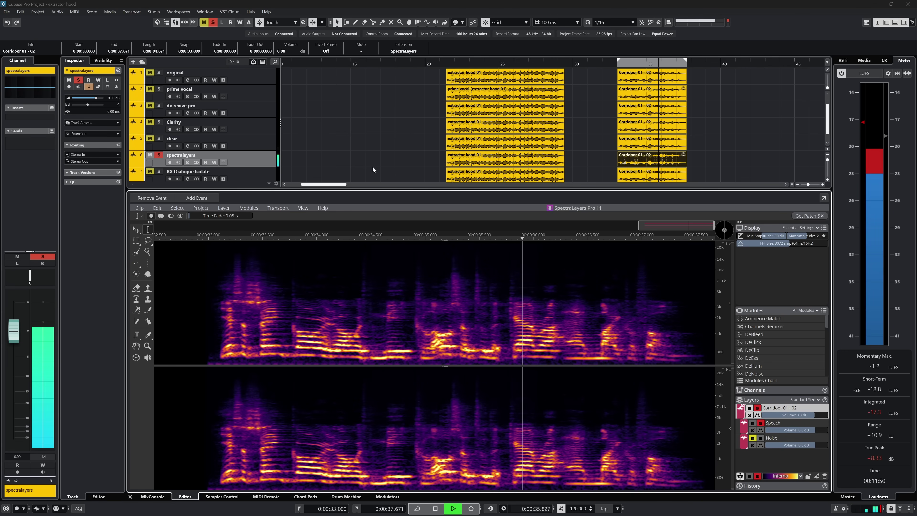
pyautogui.press('Down')
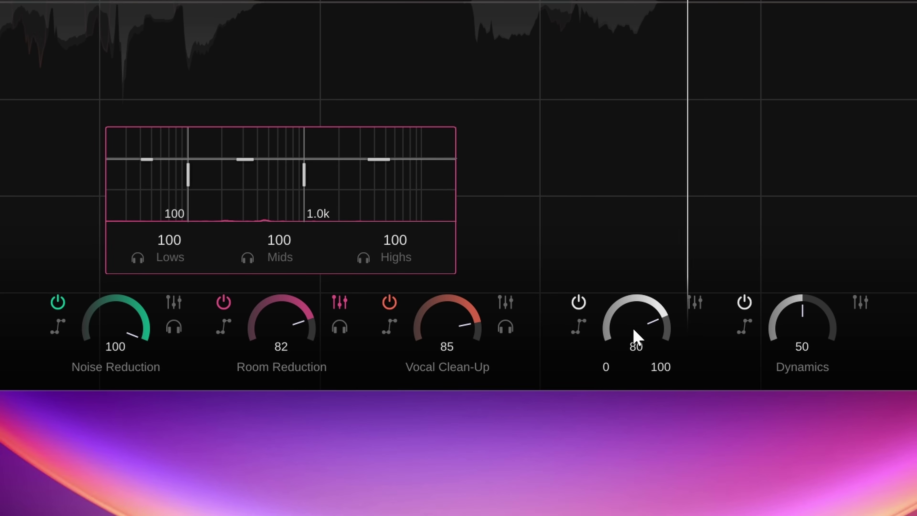
# Show the Vocal Clean-Up De-Essing and De-Plosive settings and nudge Dynamics up to 53.
pyautogui.click(506, 305)
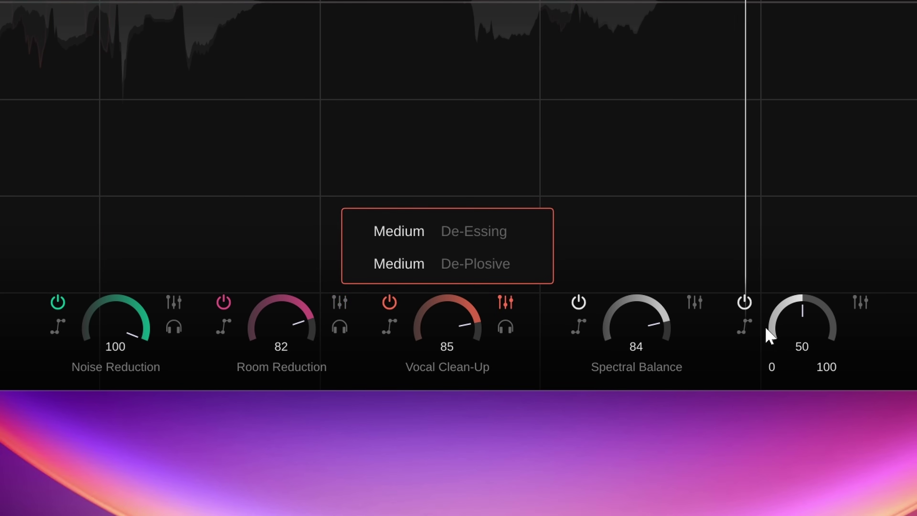
pyautogui.moveTo(797, 328); pyautogui.dragTo(797, 326)
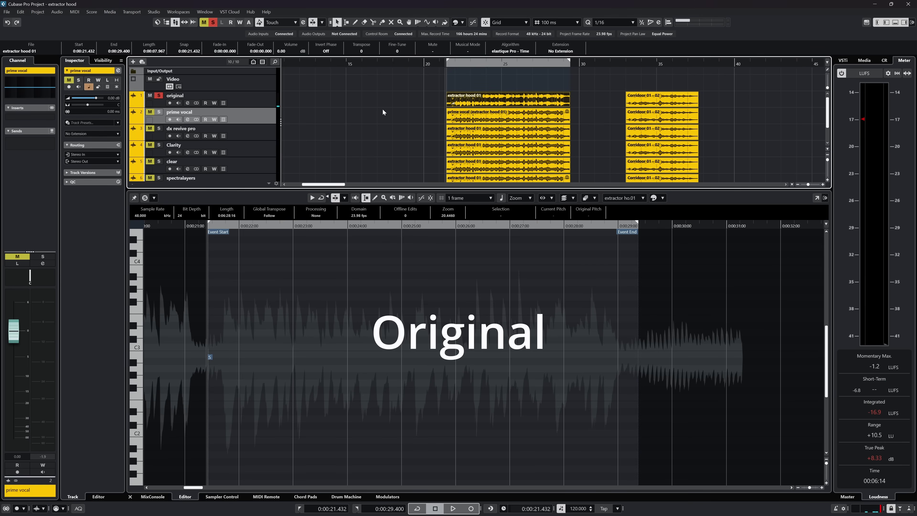
# Play the extractor hood clip as the original, then as the prime vocal version.
pyautogui.press('space')
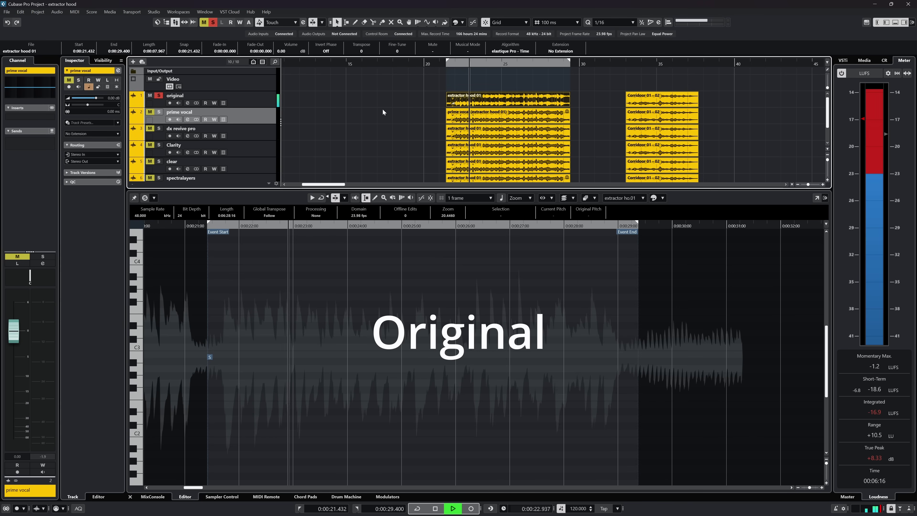
pyautogui.click(241, 95)
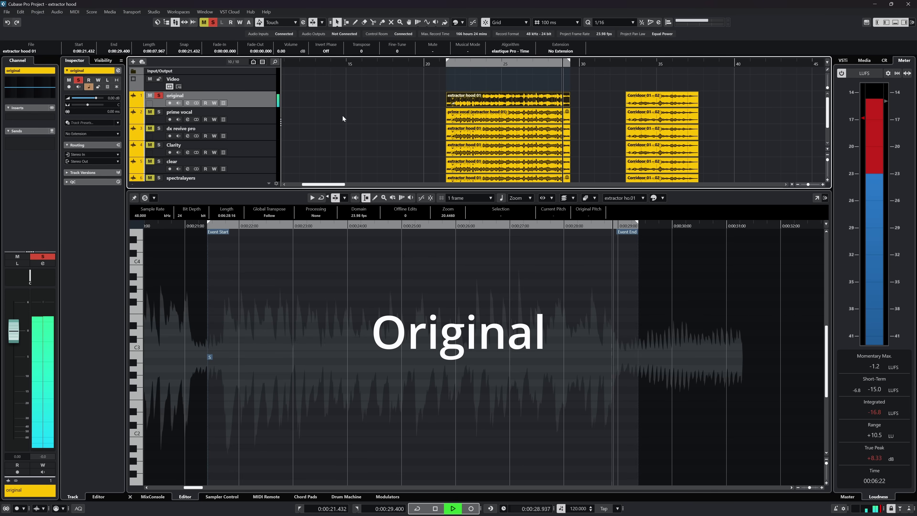
pyautogui.press('space')
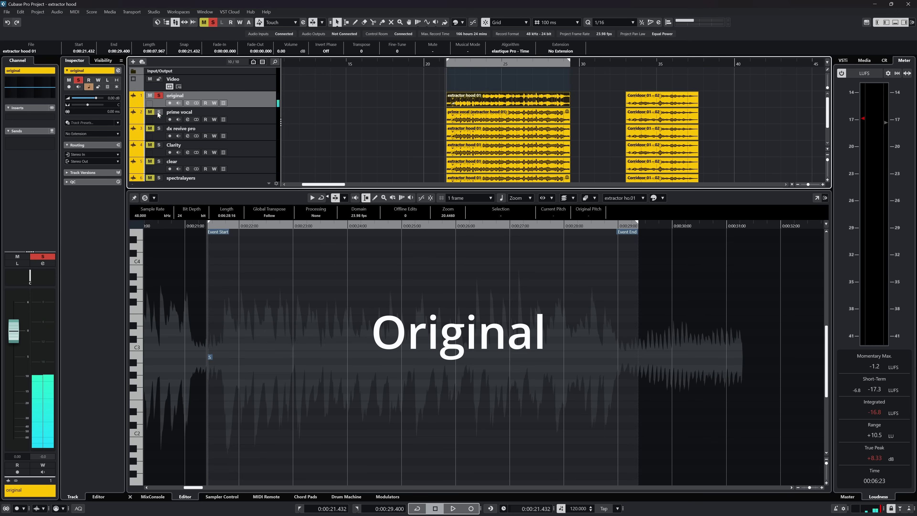
pyautogui.click(252, 115)
pyautogui.press('space')
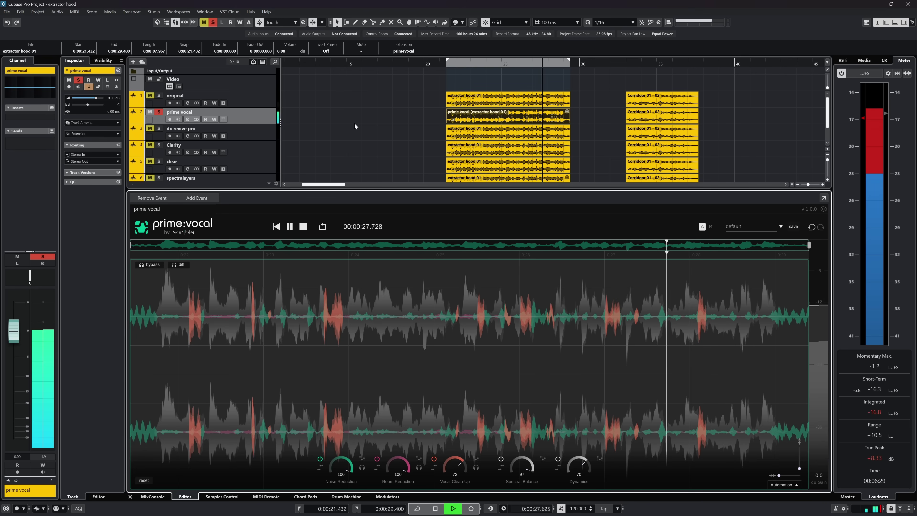
pyautogui.press('space')
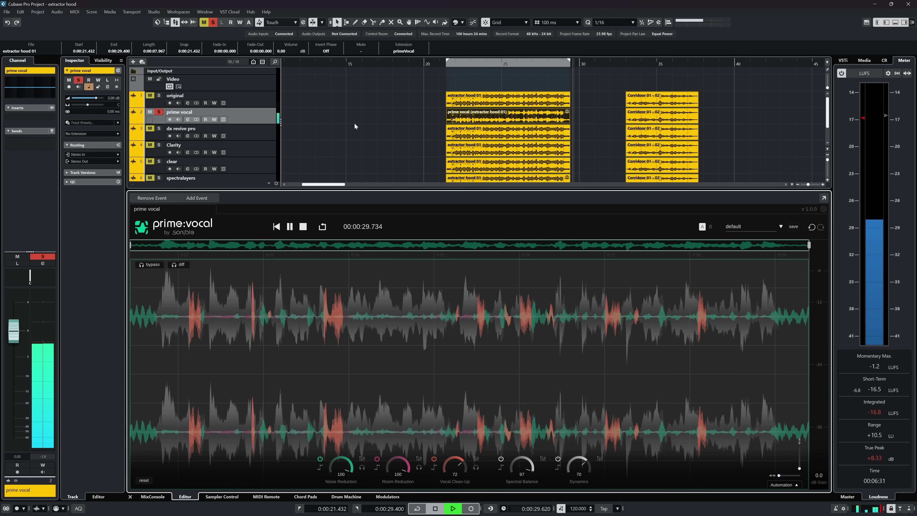
# Play the dx revive pro and clear versions, then move on to RX Dialogue Isolate.
pyautogui.click(158, 129)
pyautogui.press('space')
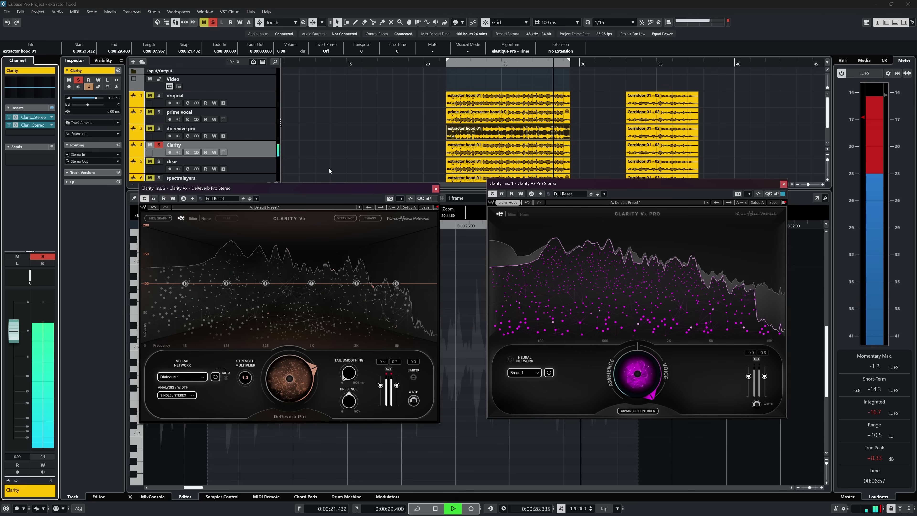
pyautogui.click(329, 167)
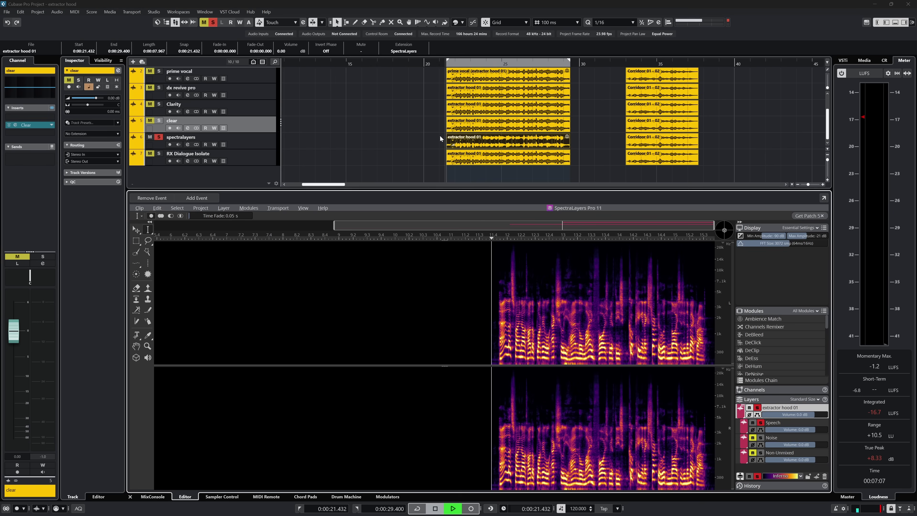
pyautogui.press('space')
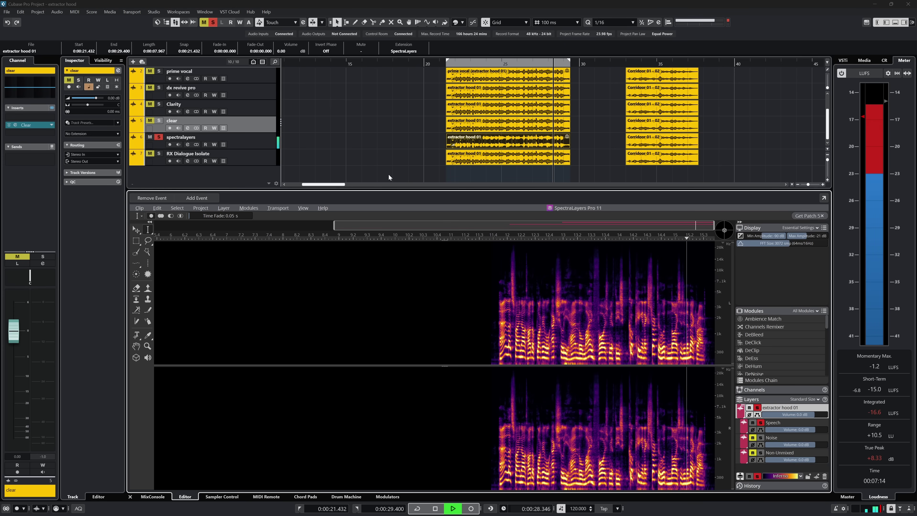
pyautogui.press('Down')
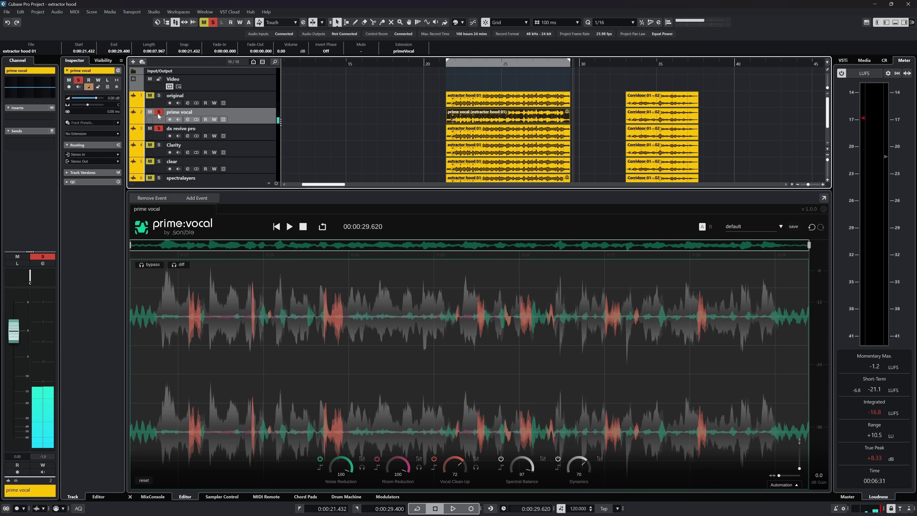
# Select the dx revive pro track and open its dxRevive Pro insert settings.
pyautogui.click(241, 134)
pyautogui.click(15, 117)
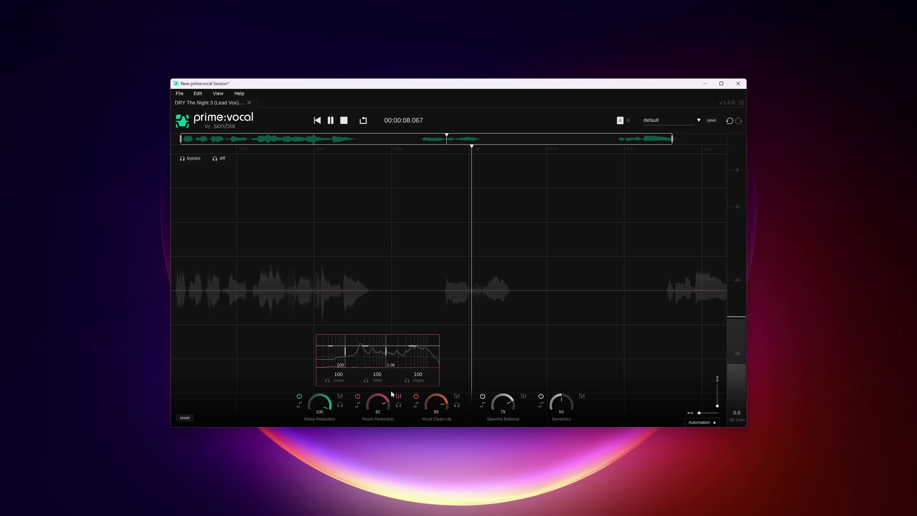
# Reset and raise Spectral Balance to 64, switch its colour from Warm to Neutral, and show Vocal Clean-Up settings.
pyautogui.click(490, 354)
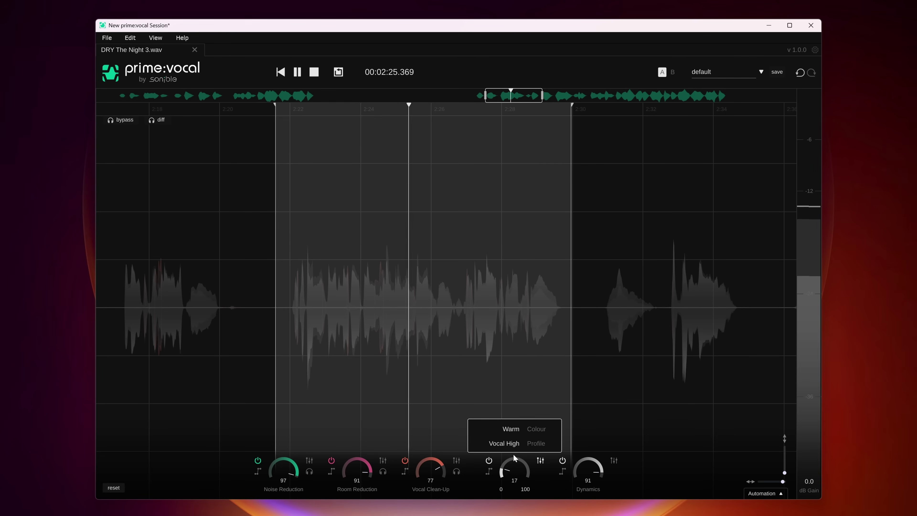
pyautogui.doubleClick(513, 454)
pyautogui.moveTo(522, 417); pyautogui.dragTo(532, 372)
pyautogui.click(536, 429)
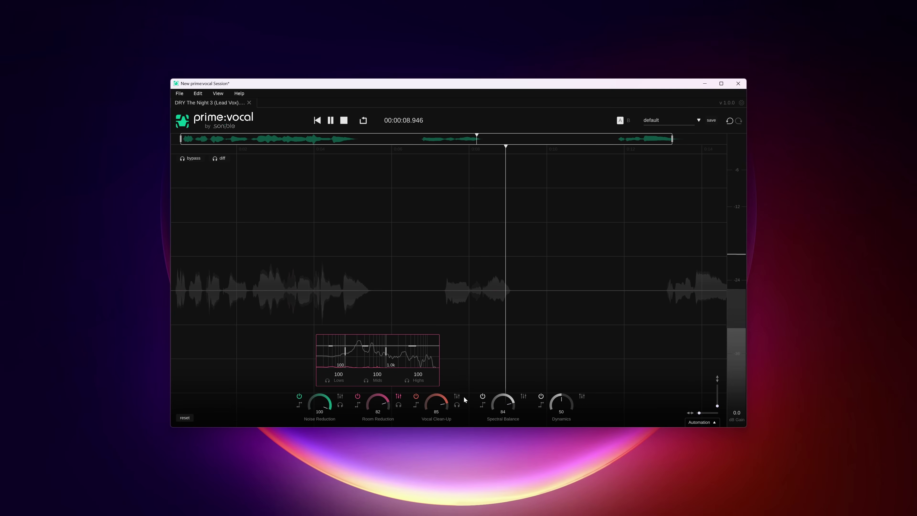
pyautogui.click(456, 396)
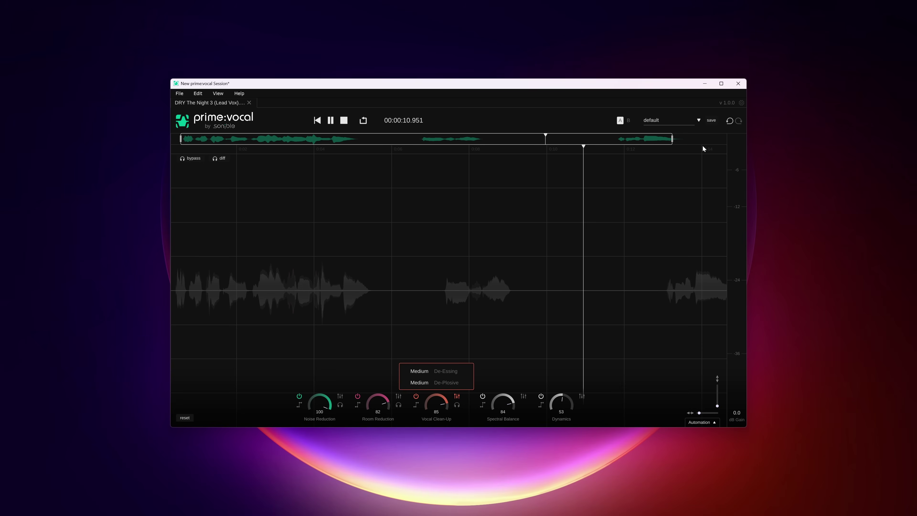
pyautogui.scroll(-2, 712, 167)
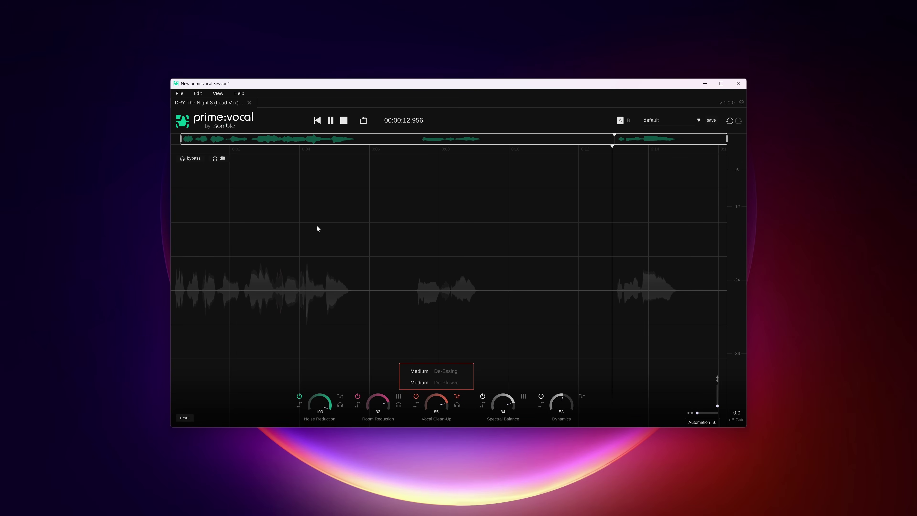